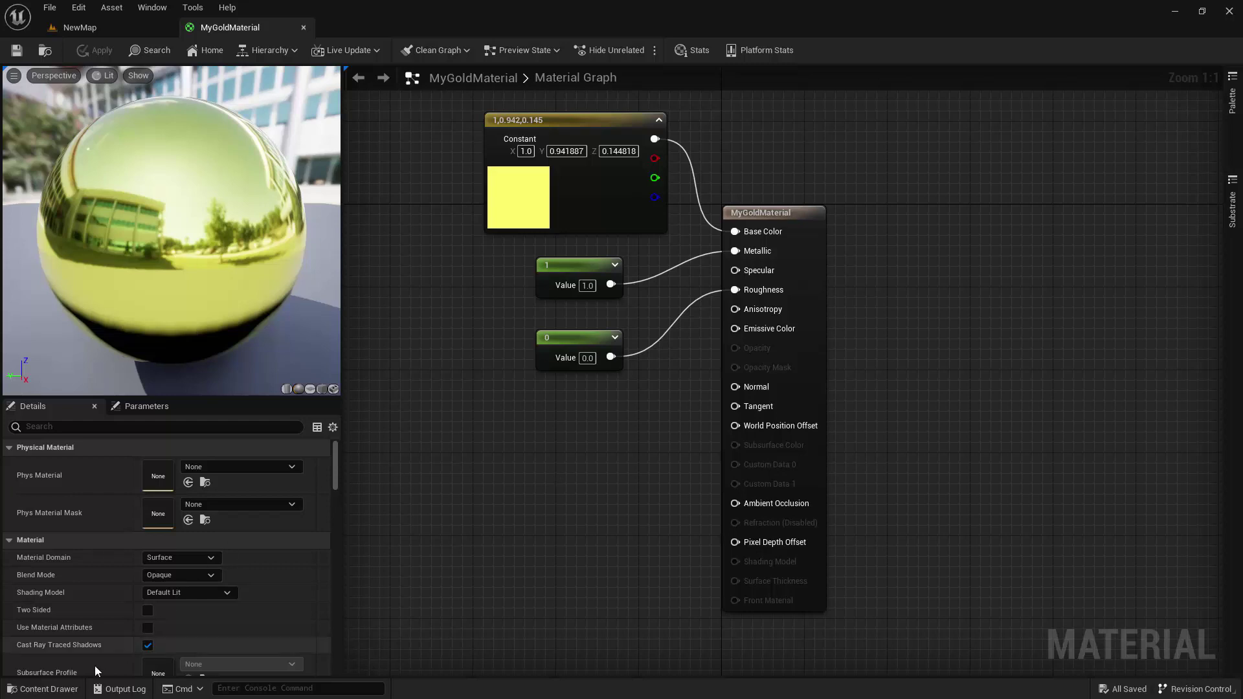
Step: Open the Content Drawer and browse the StarterContent > Textures folder
click(43, 689)
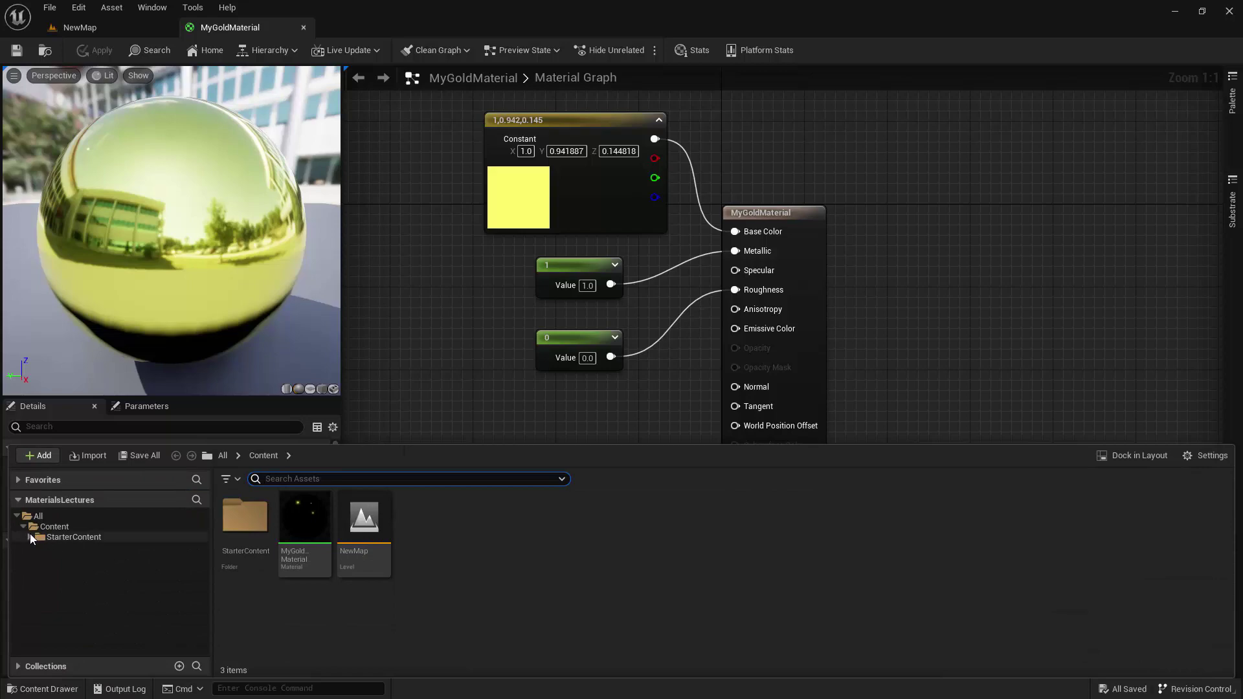
click(29, 537)
click(61, 641)
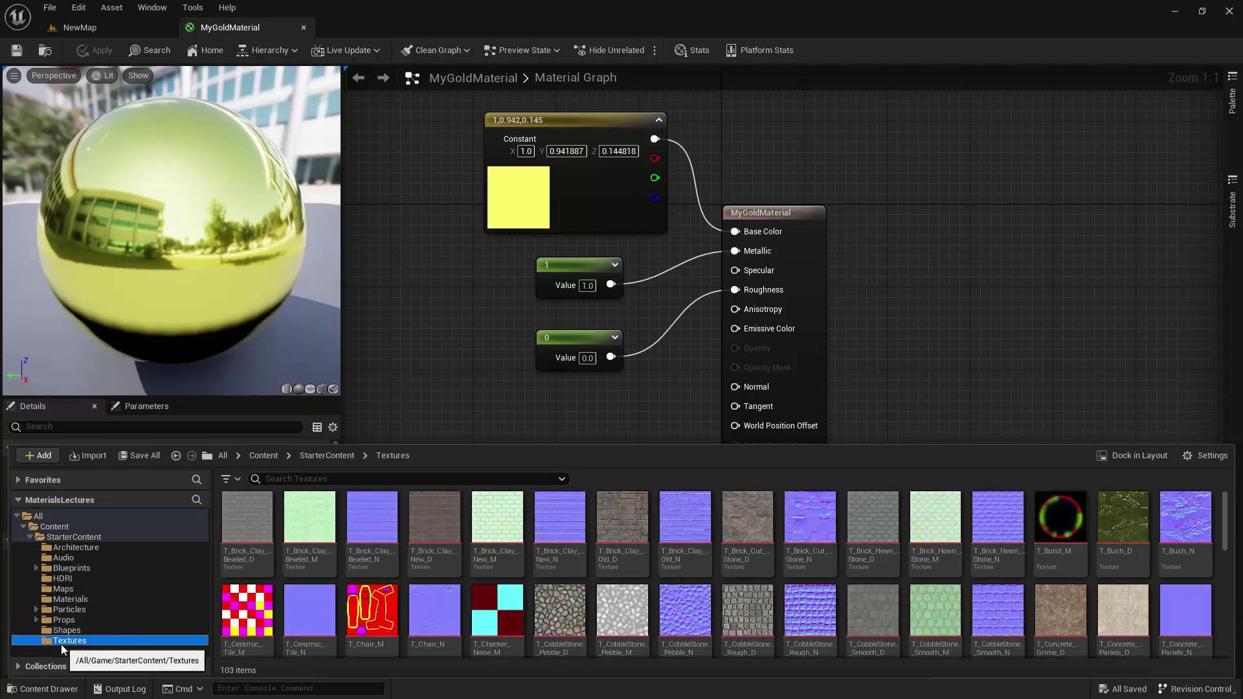
scroll(805, 557, down, 1)
scroll(806, 558, down, 1)
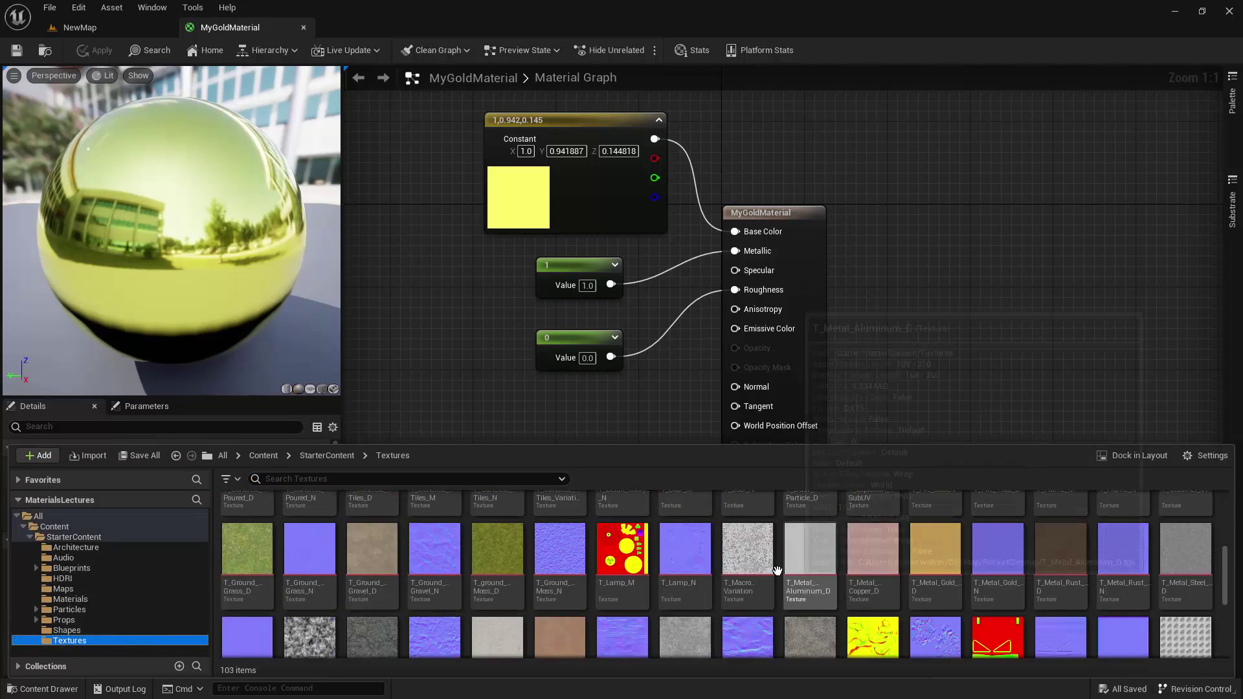
scroll(699, 582, up, 2)
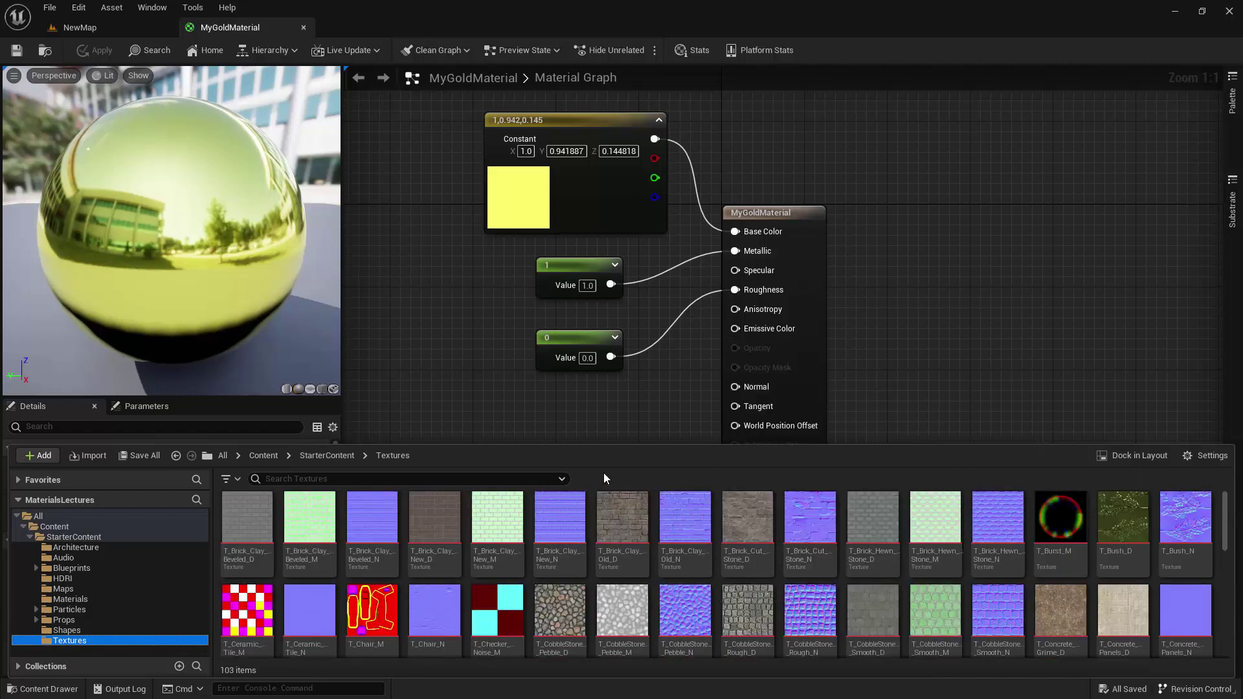
Step: Look over the starter textures, then return to the top-level Content folder
mouse_move(246, 569)
mouse_move(330, 574)
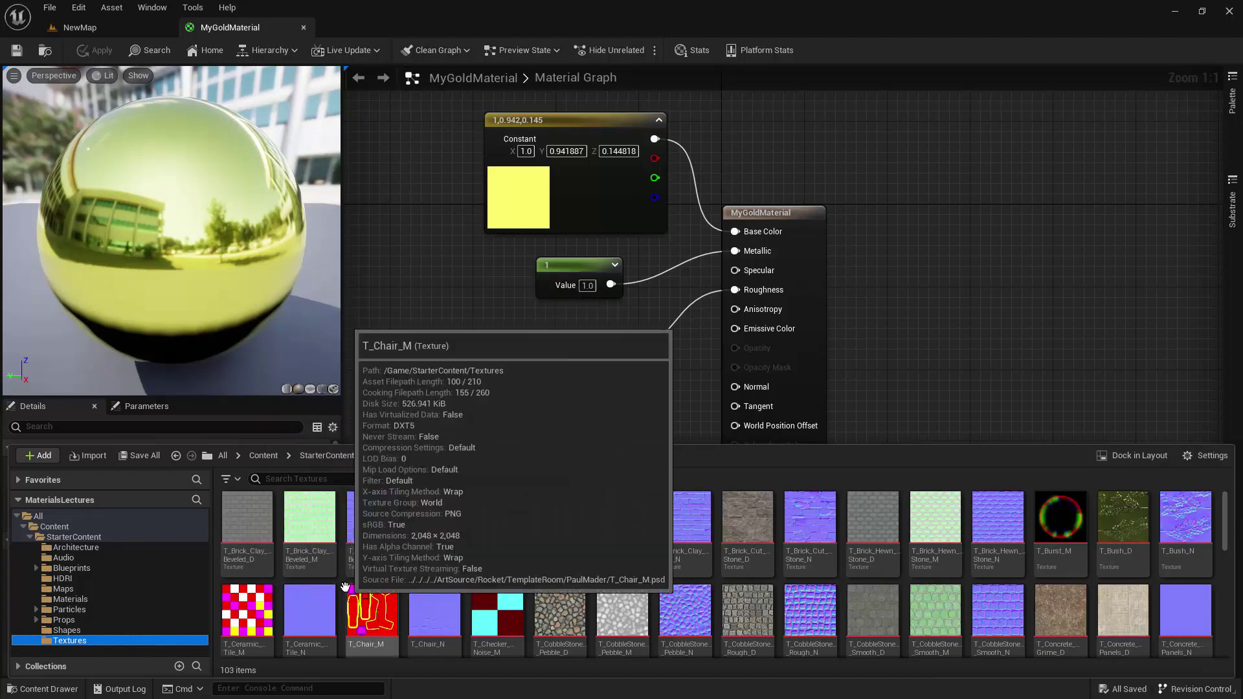
mouse_move(379, 518)
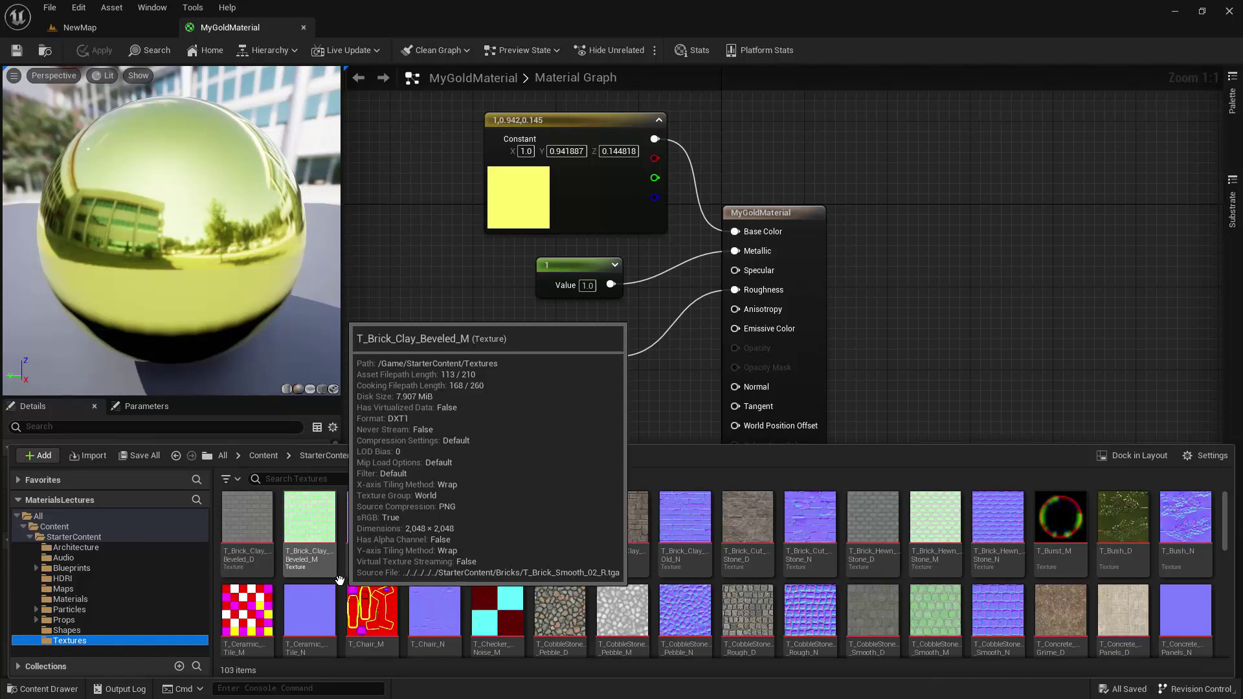
mouse_move(380, 567)
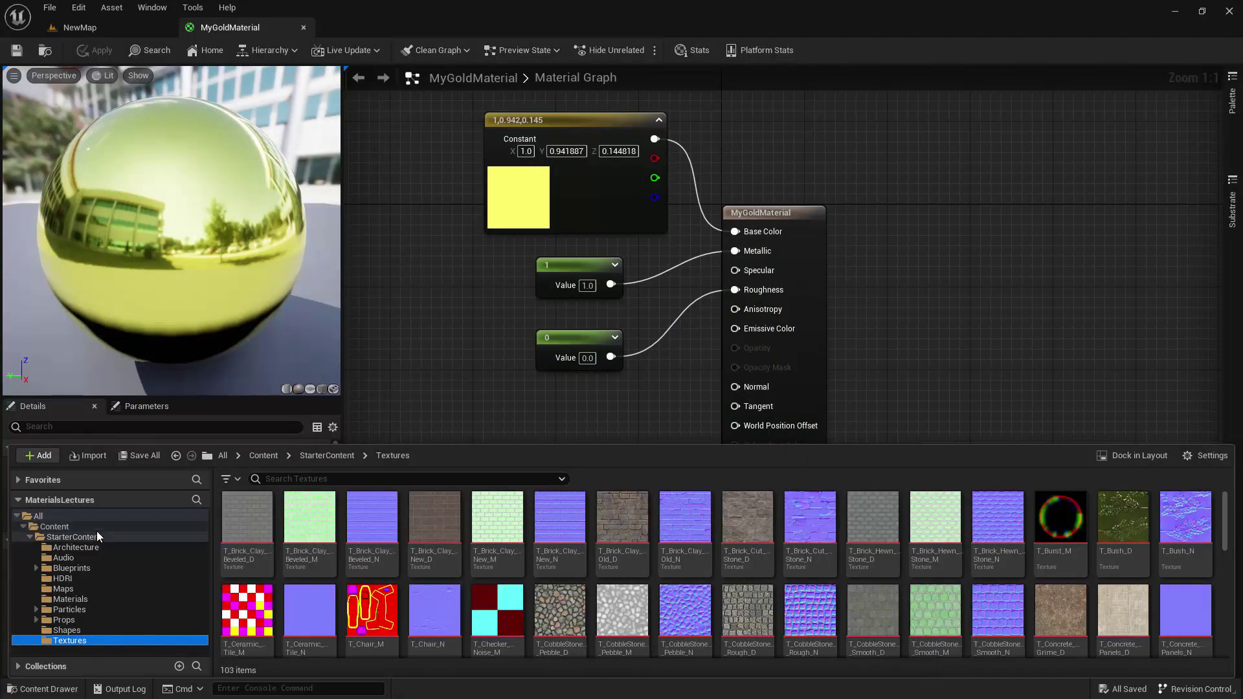
click(73, 524)
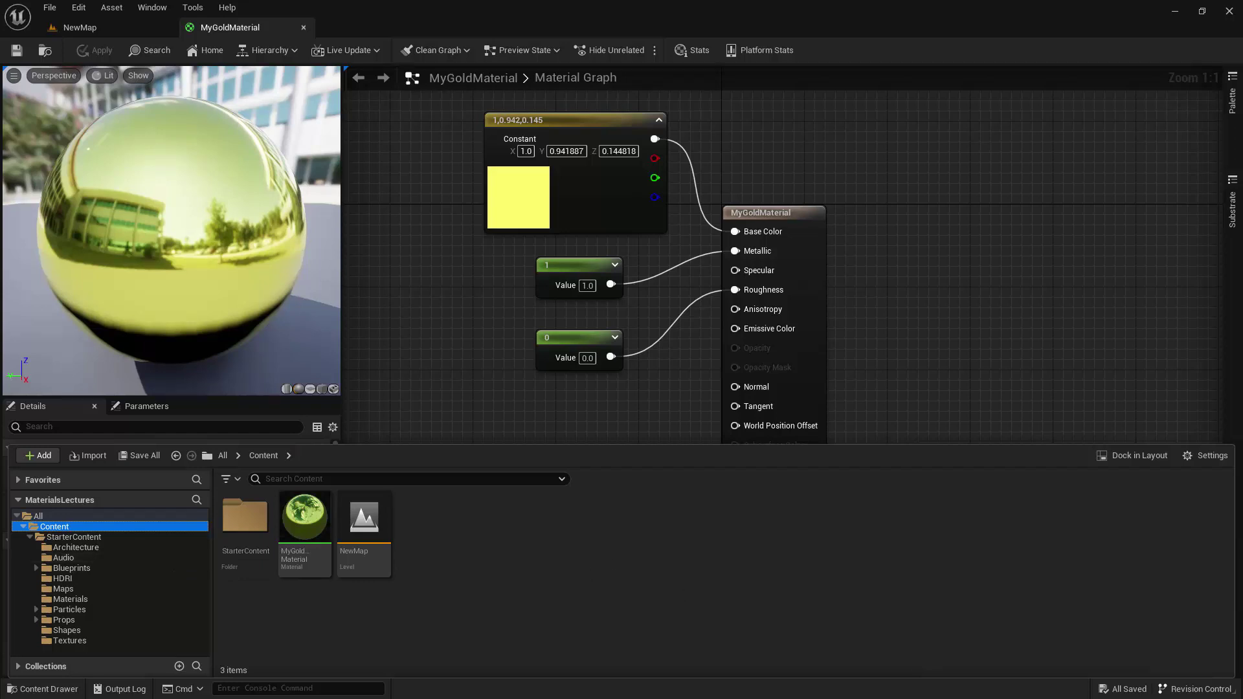
Step: Import the Course Content Textures folder from File Explorer into the Unreal Content Browser
key(alt+Tab)
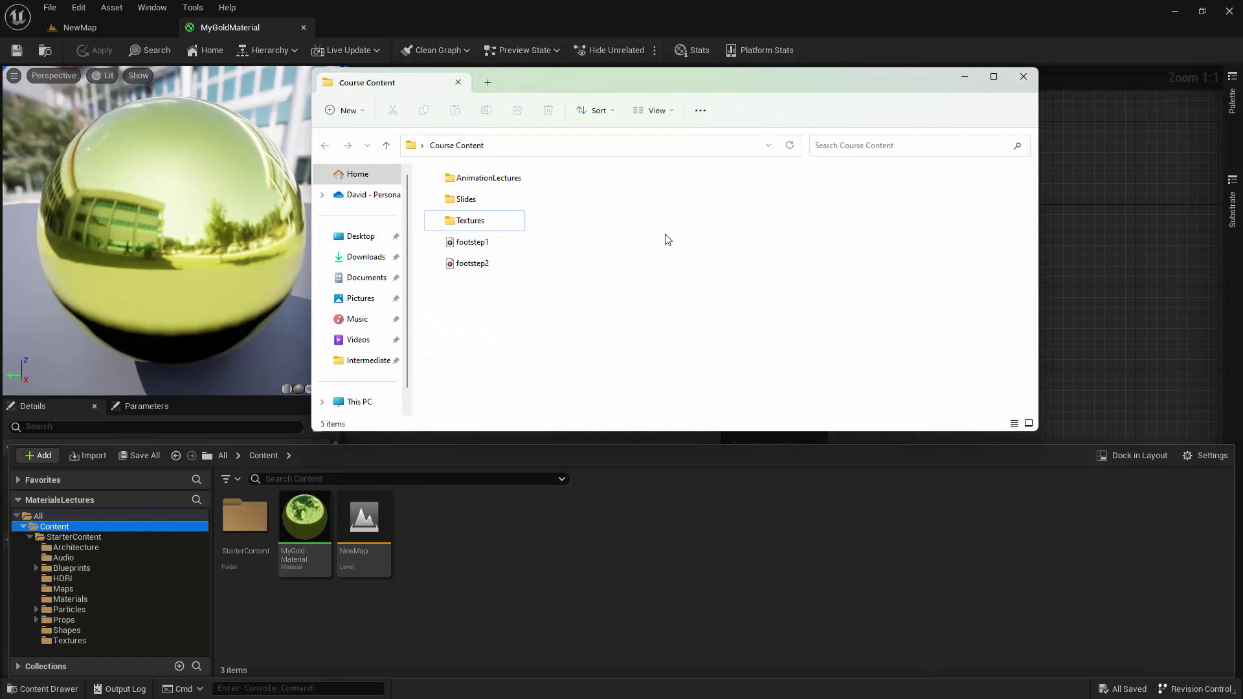
drag(479, 223, 486, 563)
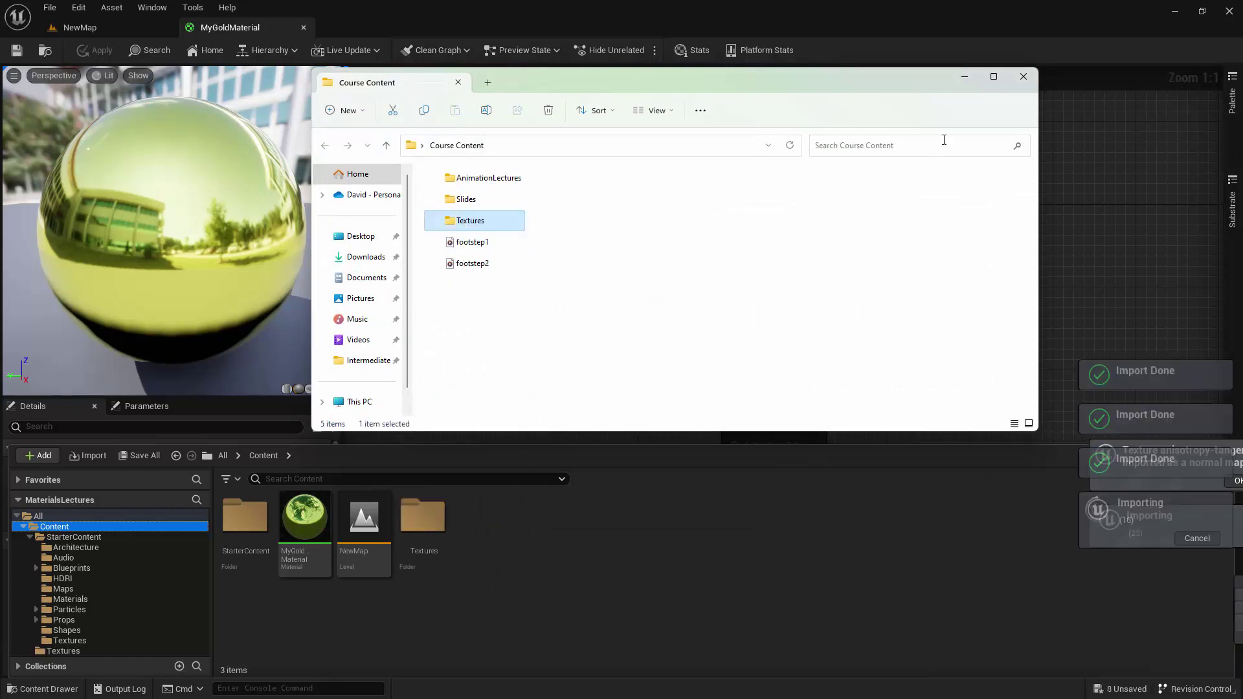
click(960, 79)
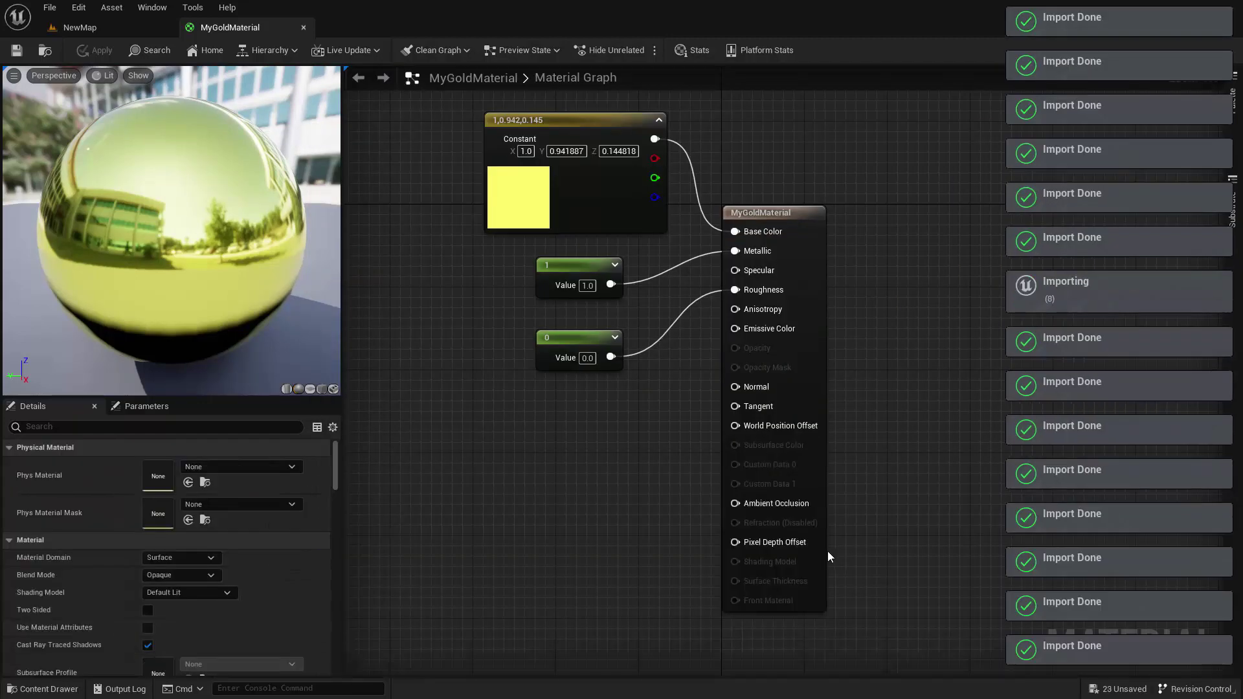
Step: Check the 23 imported textures, save all assets, and return to the Content folder
click(45, 688)
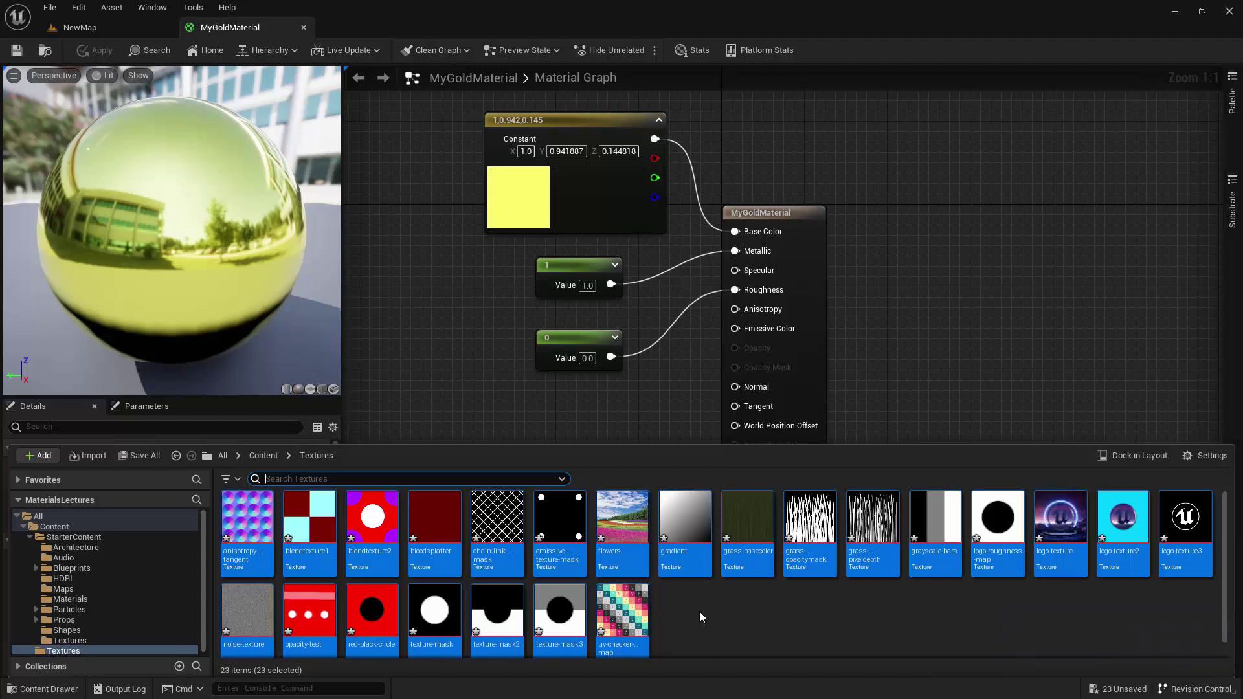
mouse_move(582, 602)
click(47, 11)
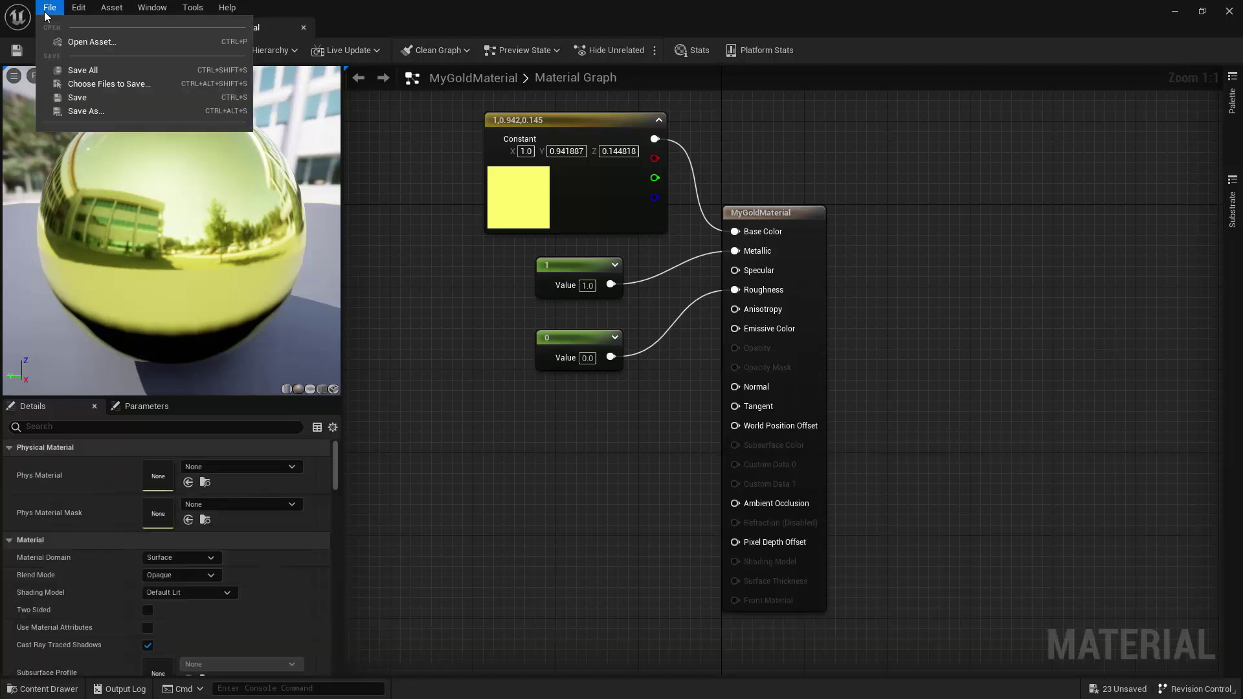
click(72, 67)
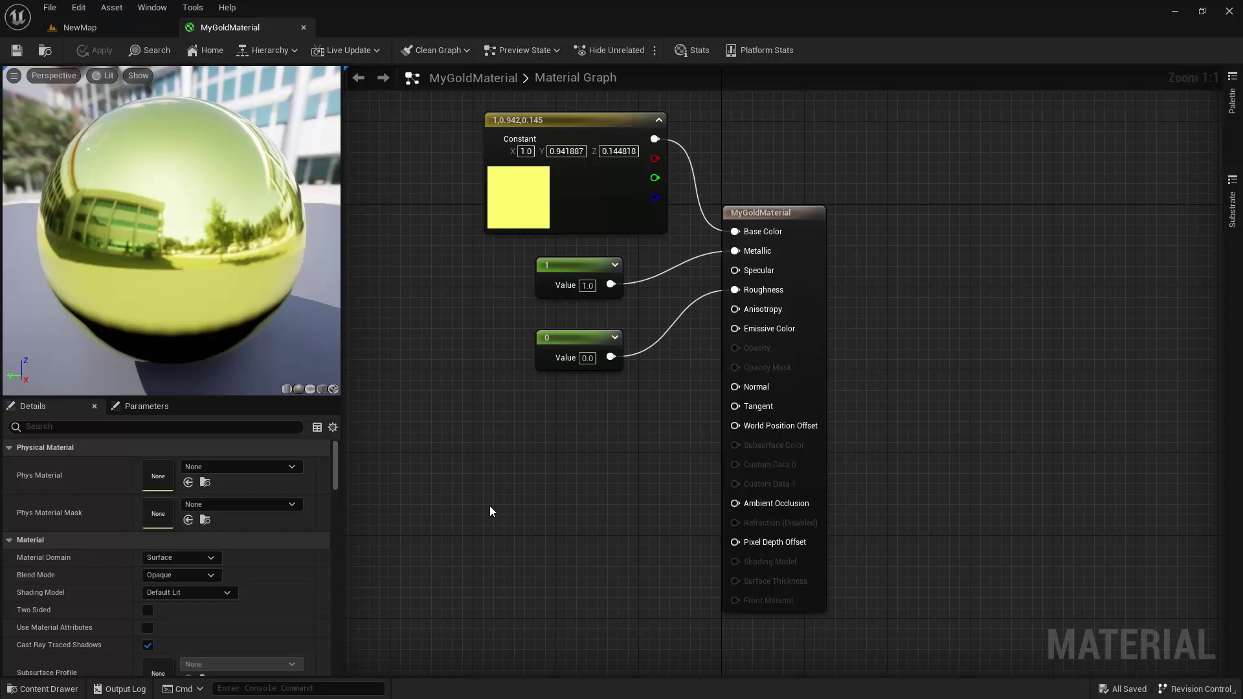
click(42, 689)
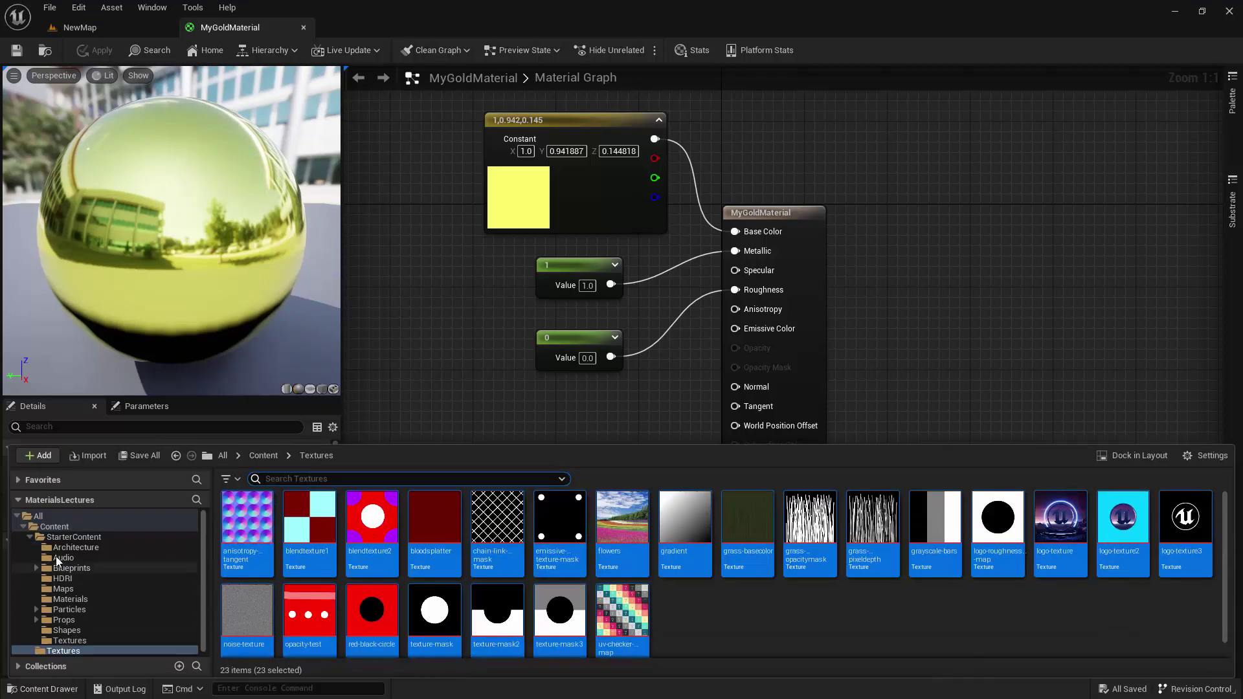
click(52, 525)
Step: Create a new Material in Content named MyLogoMaterial
right_click(505, 553)
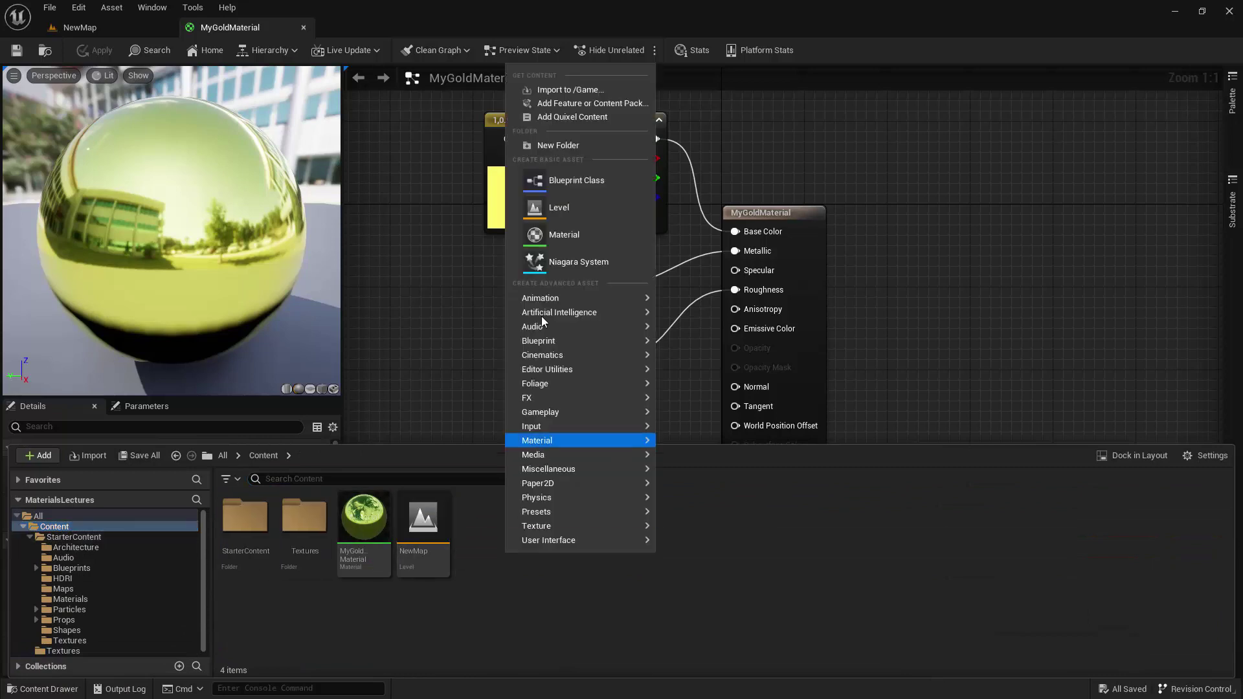
click(563, 235)
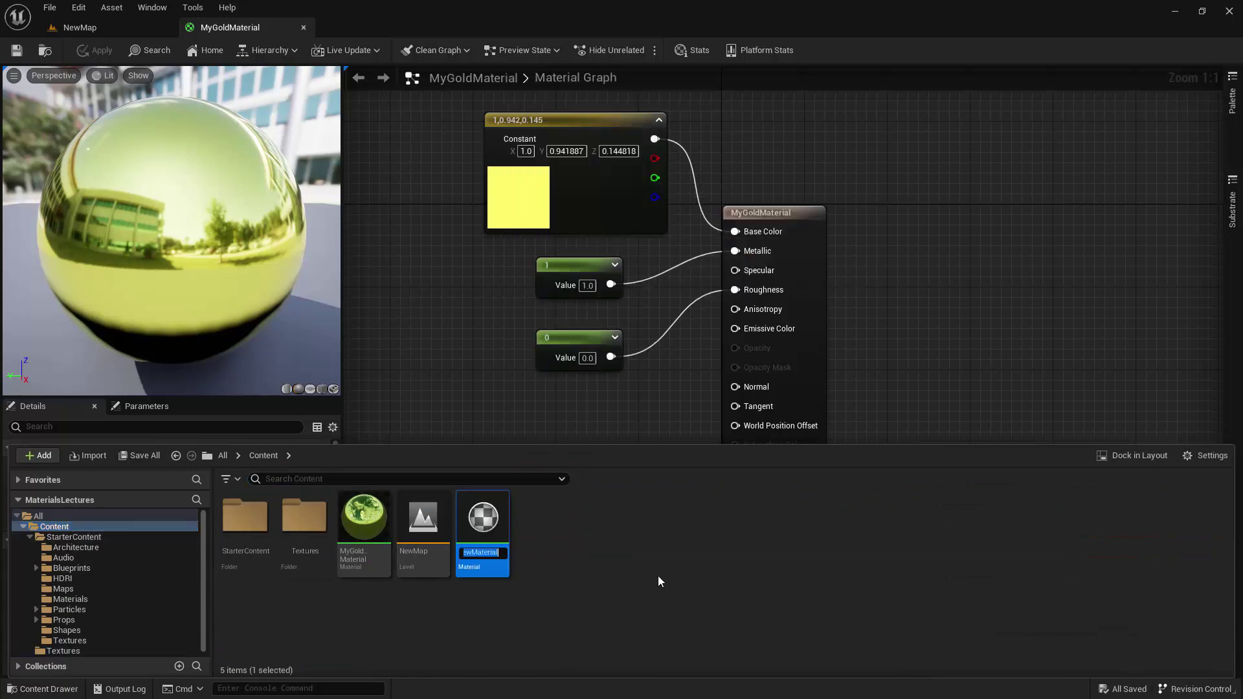
text(MyLogoM)
text(aterial)
key(Return)
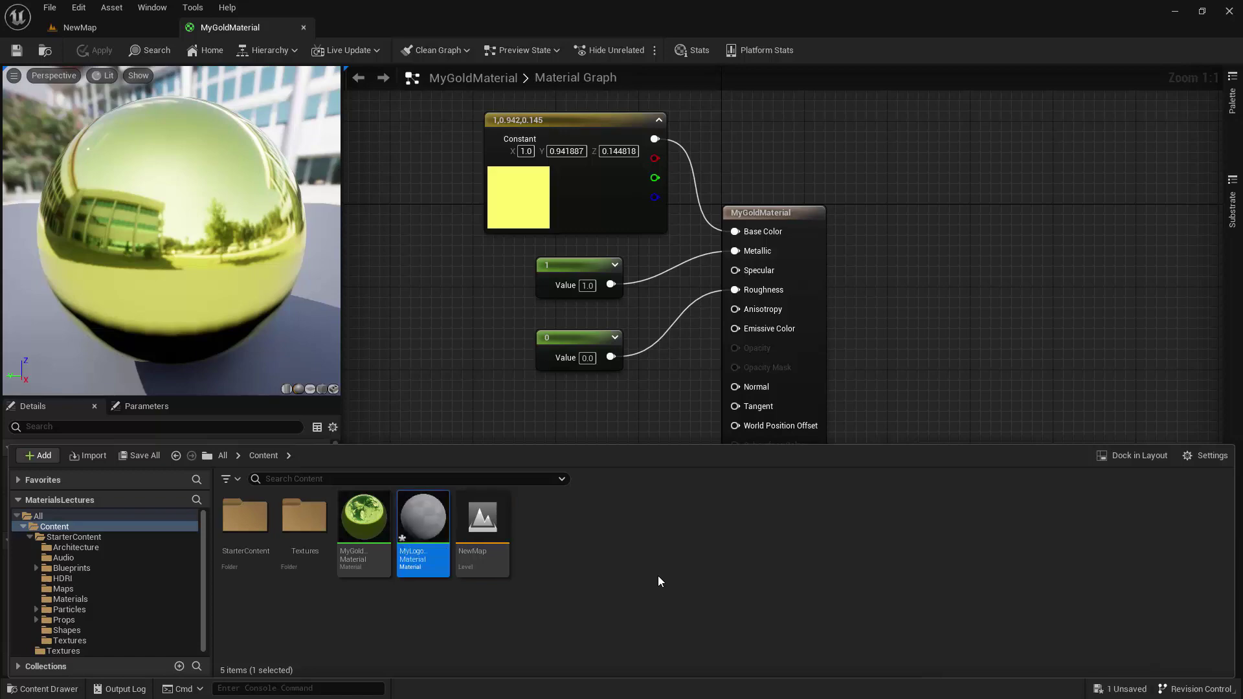
Step: Open MyLogoMaterial, dock its editor tab, and frame the graph at 1:1
double_click(441, 546)
drag(343, 153, 328, 21)
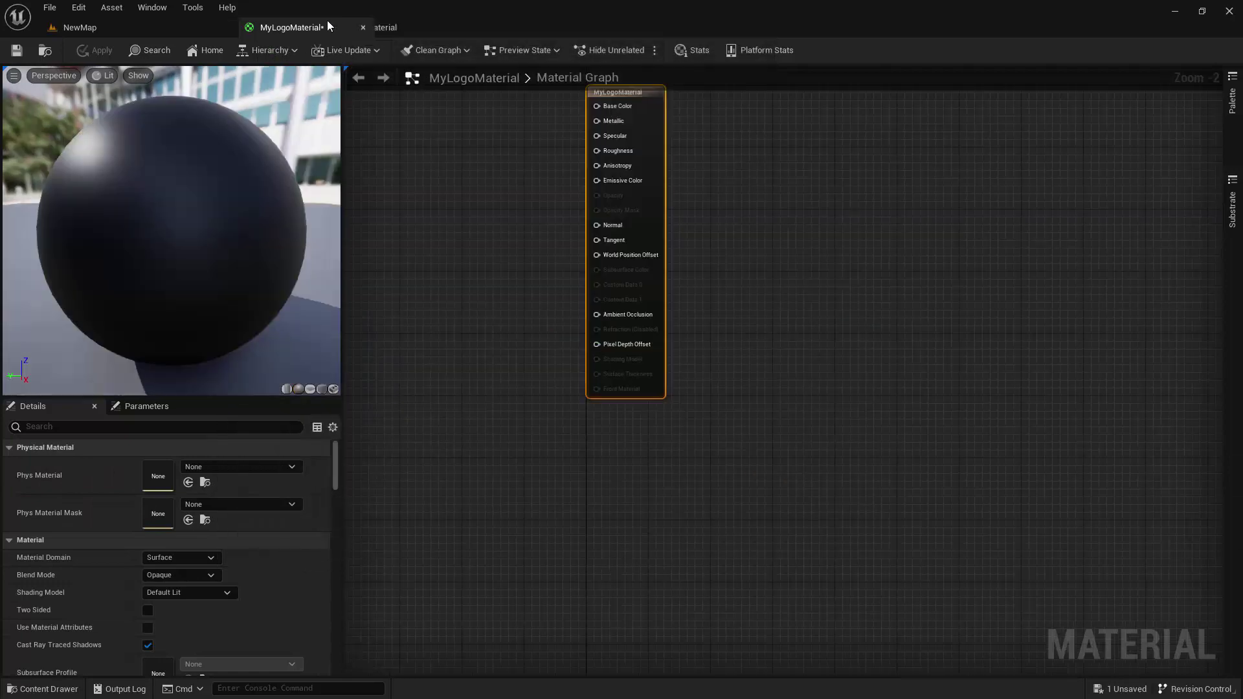
right_drag(466, 183, 519, 319)
scroll(533, 341, up, 2)
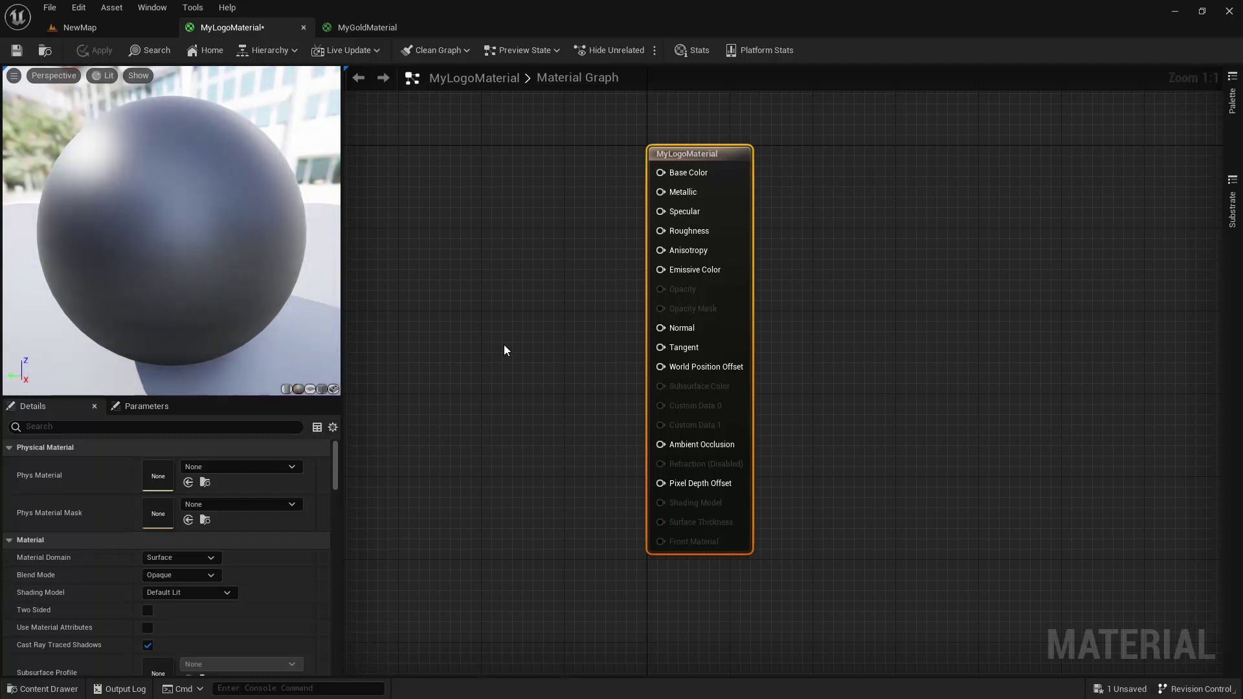
Step: Place and remove a test Texture Sample node, then open the Textures folder
key(t)
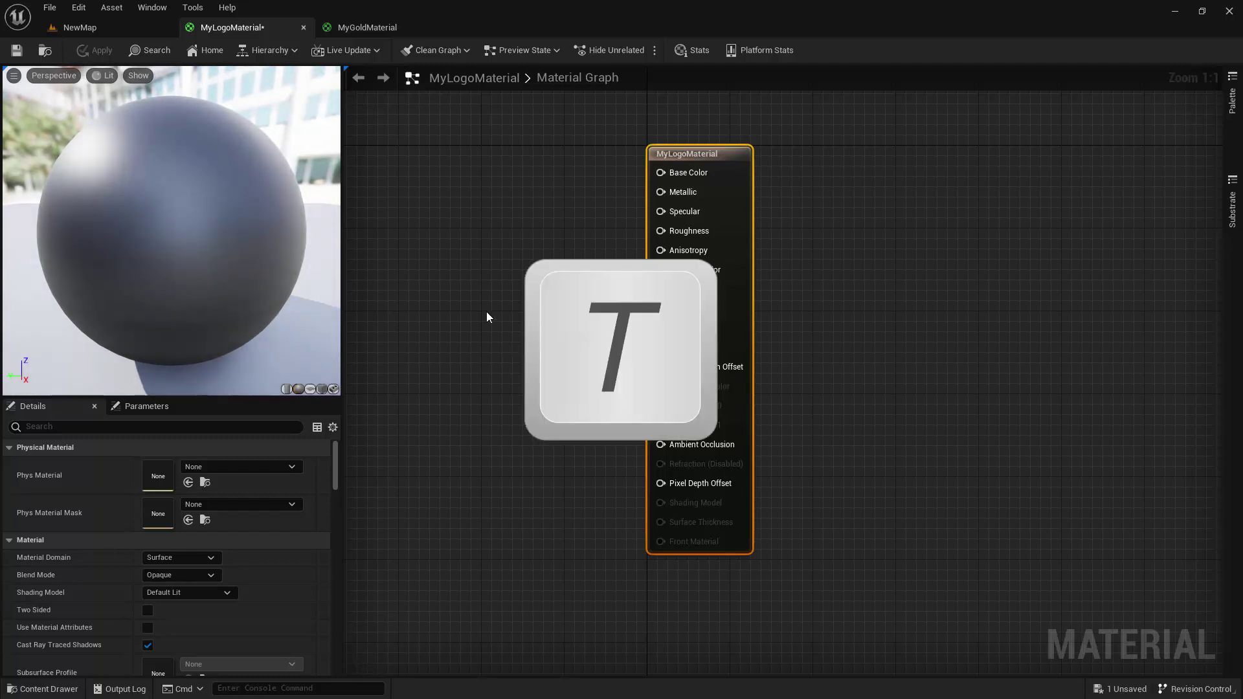
click(429, 204)
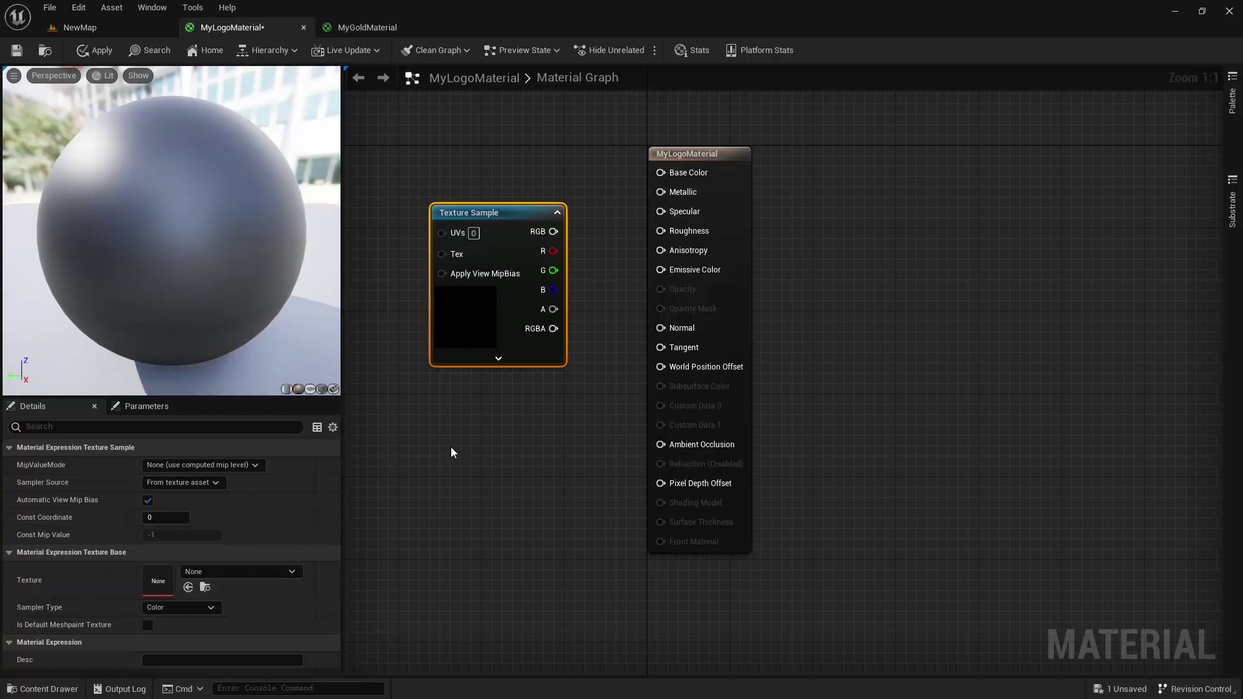
key(Delete)
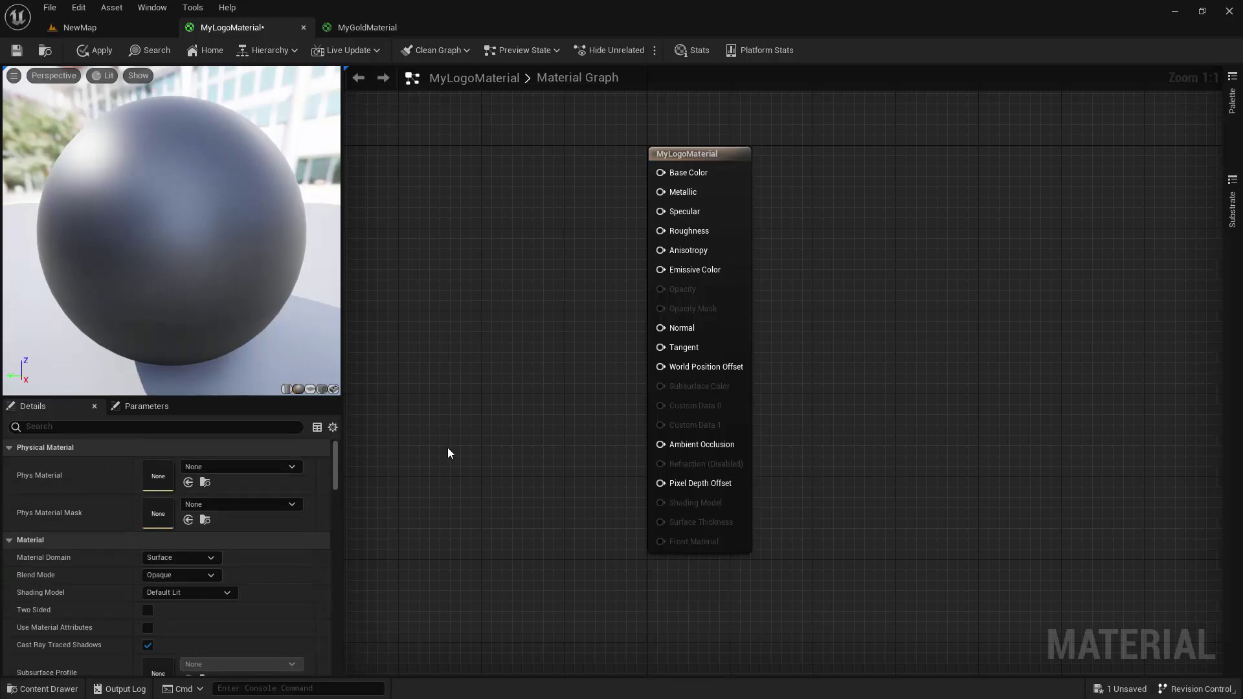
click(55, 688)
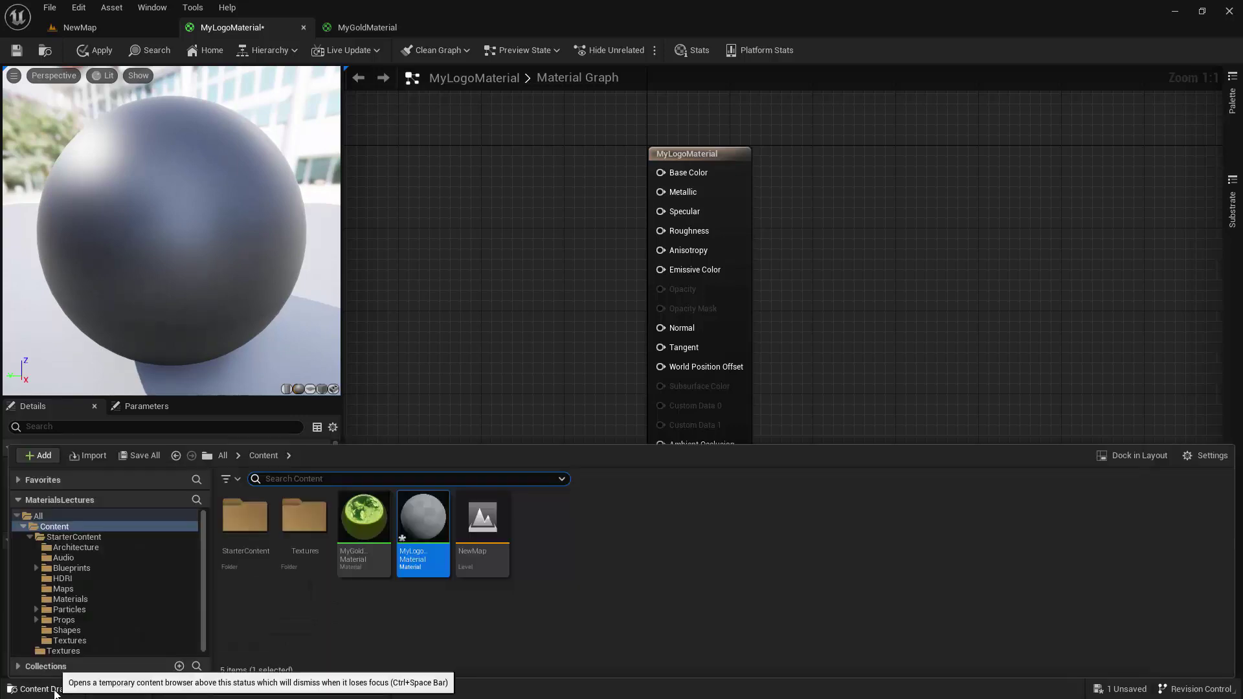
double_click(291, 529)
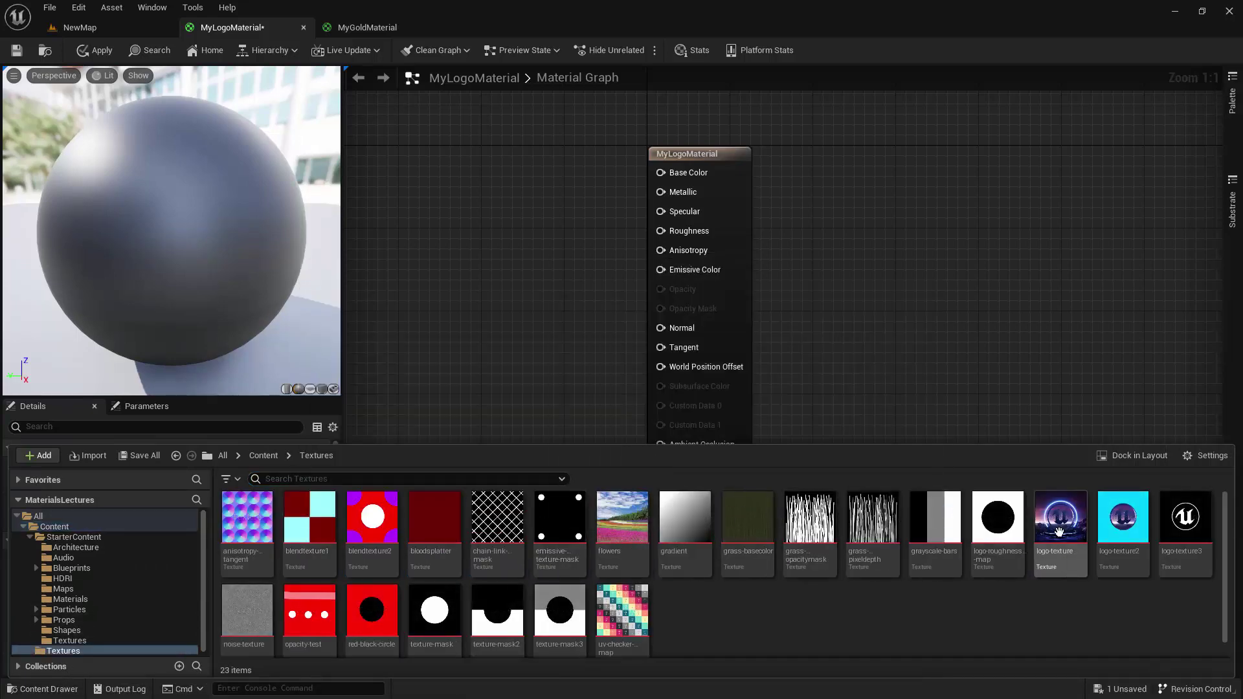
Step: Add logo-texture to MyLogoMaterial's graph as a Texture Sample and pull a wire from RGB
drag(1060, 517, 455, 152)
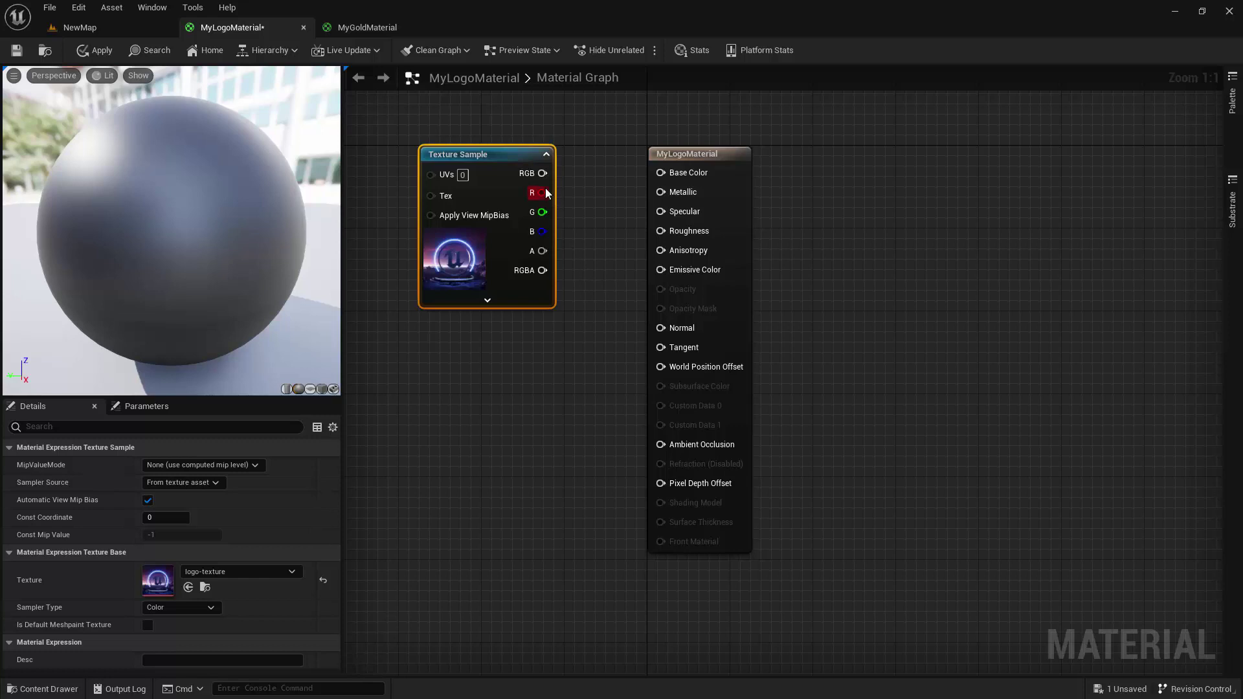
drag(543, 173, 662, 172)
Step: Connect the logo texture's RGB to Base Color and orbit the sphere preview
drag(535, 160, 566, 160)
click(421, 194)
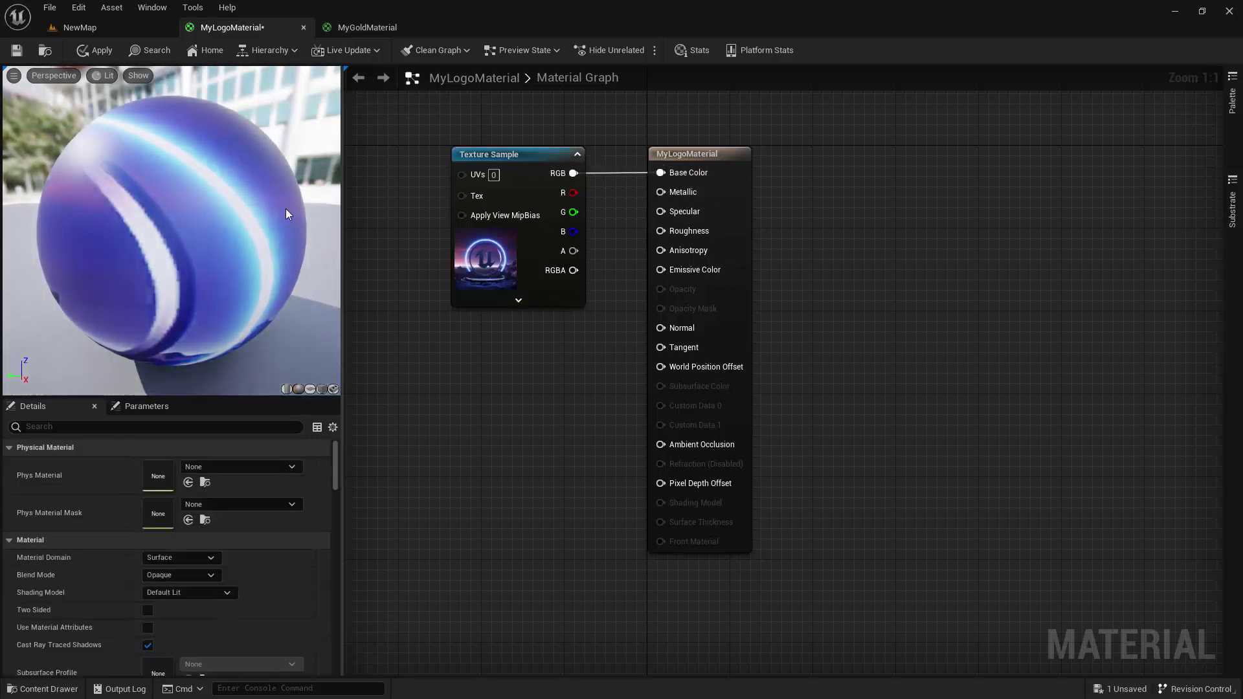
drag(186, 281, 156, 337)
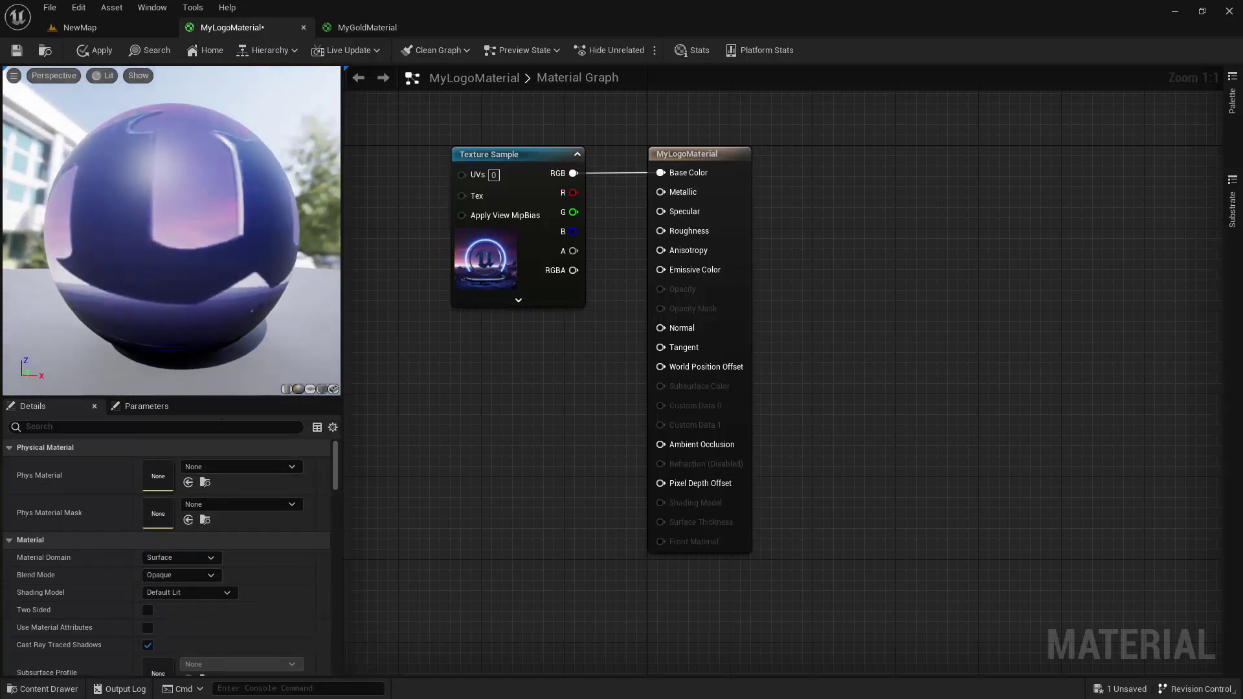
Step: Switch the preview mesh to a cylinder and then a flat plane
click(286, 389)
drag(195, 292, 168, 331)
click(321, 389)
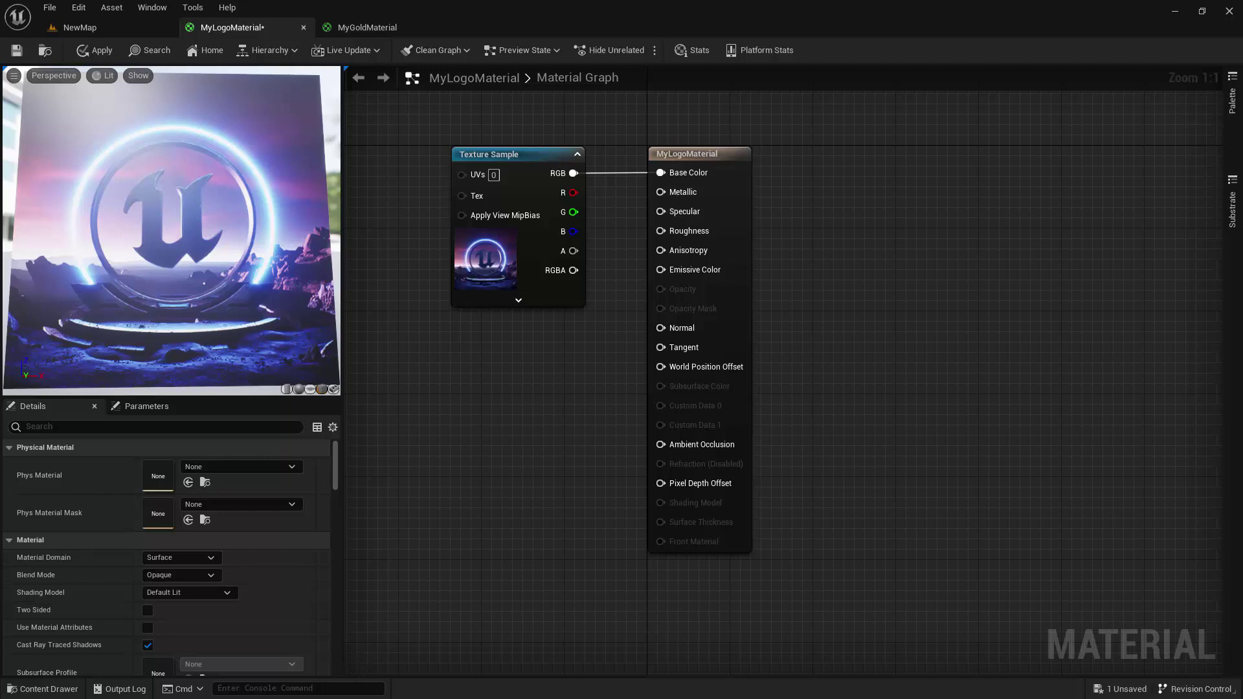
key(3)
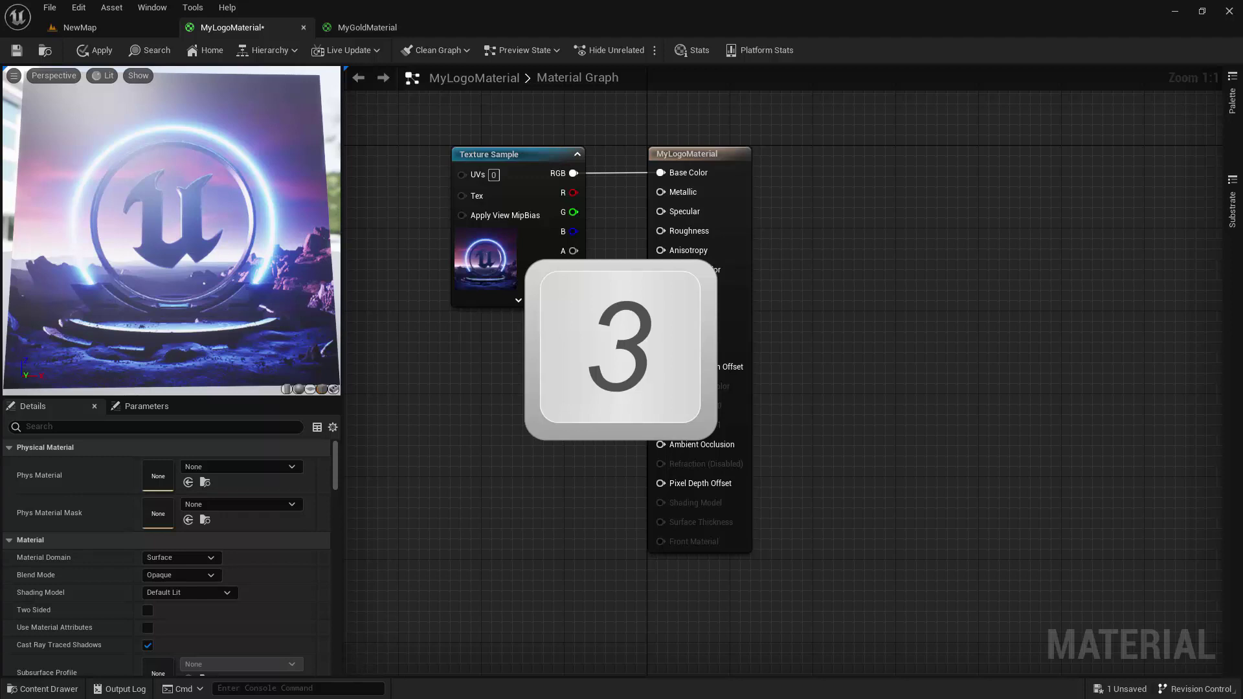
click(469, 409)
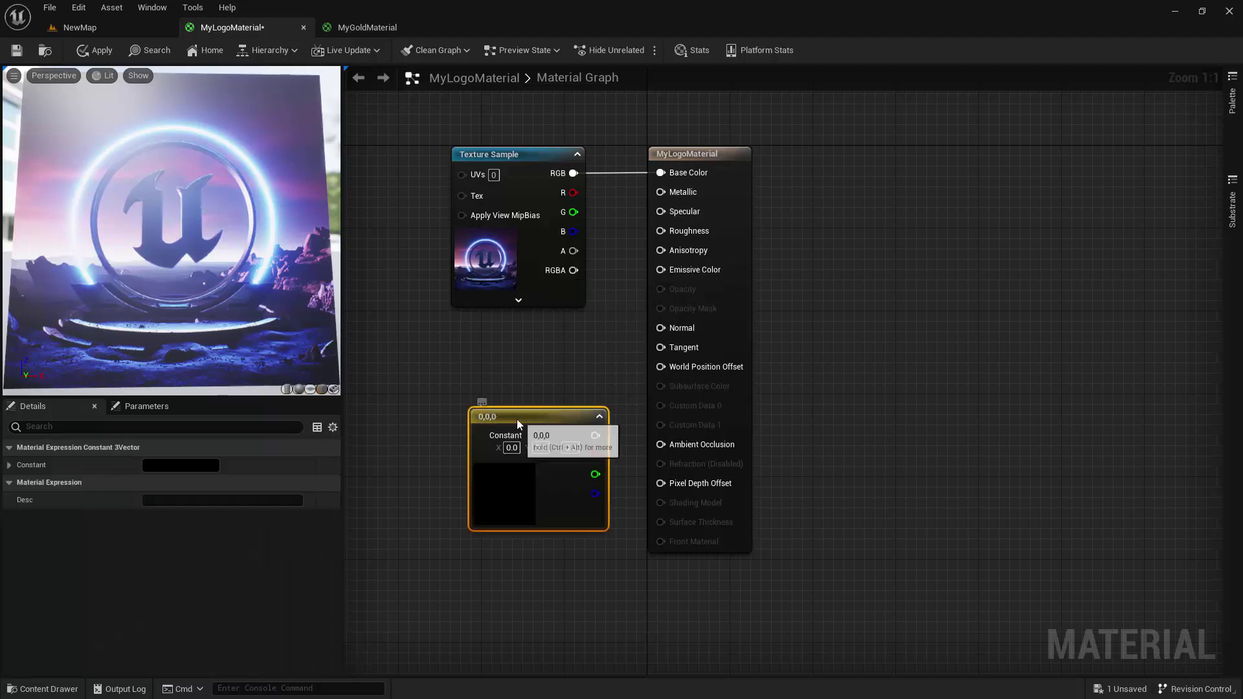
drag(506, 417, 467, 383)
double_click(460, 441)
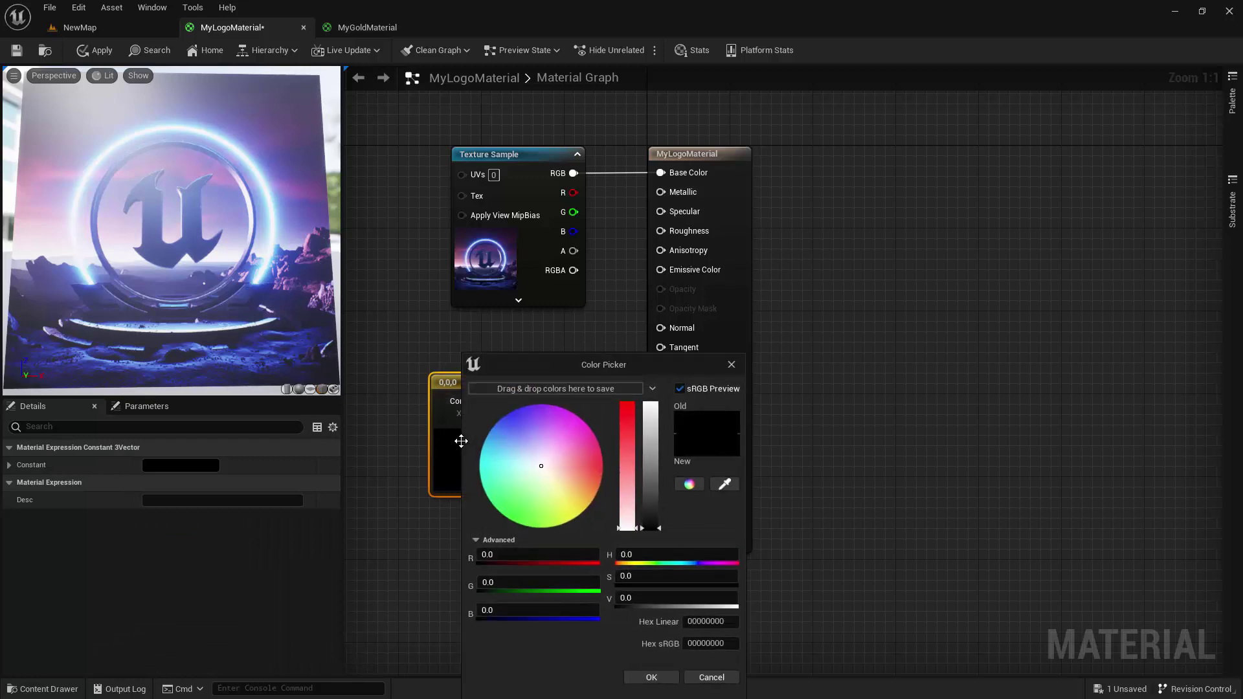
drag(550, 365, 530, 130)
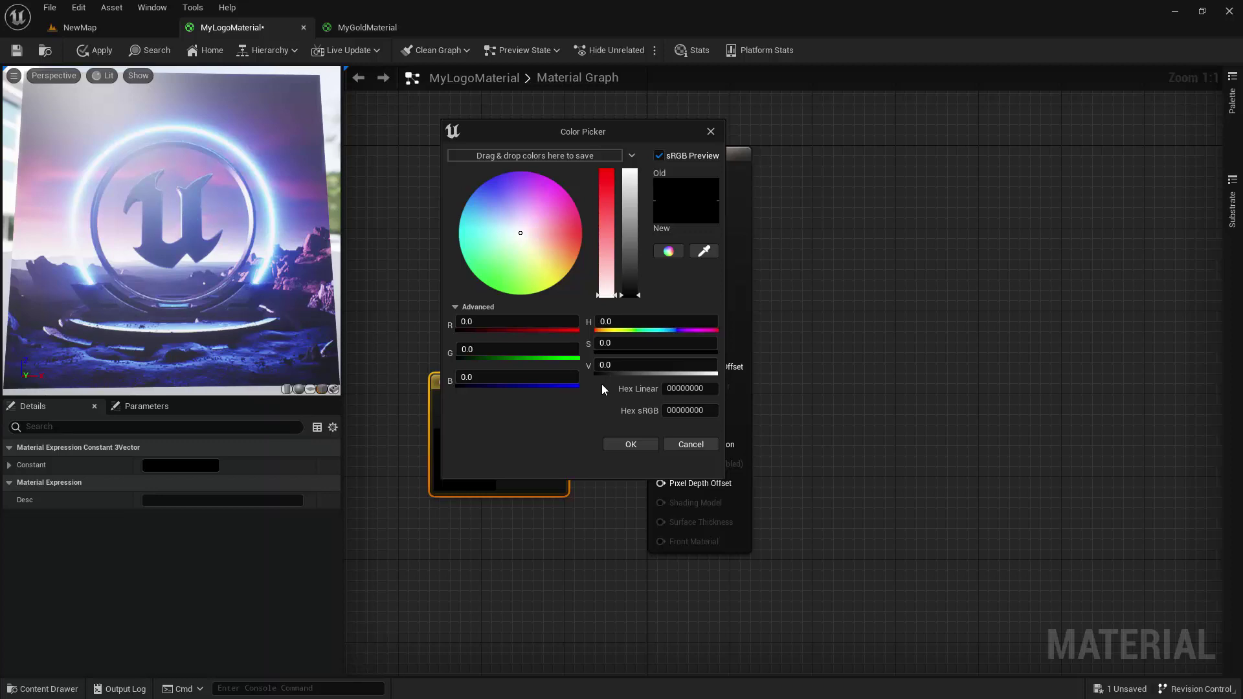
drag(606, 365, 688, 365)
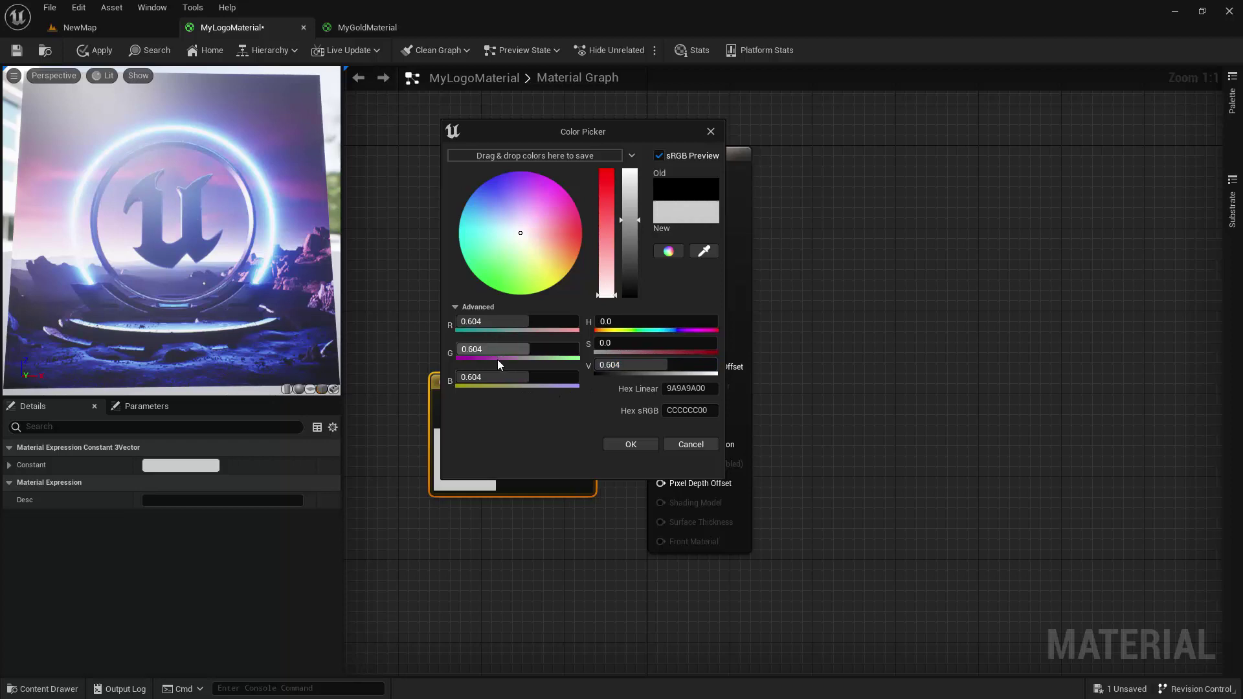
drag(677, 364, 707, 364)
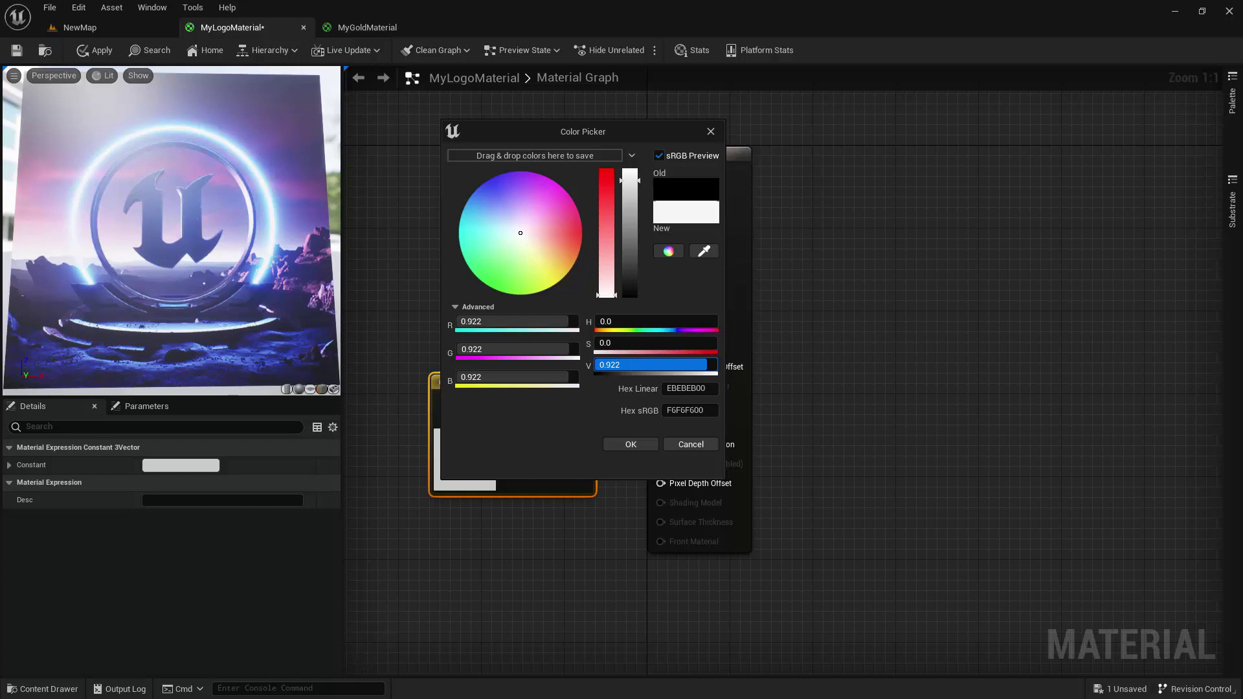
text(0)
key(Return)
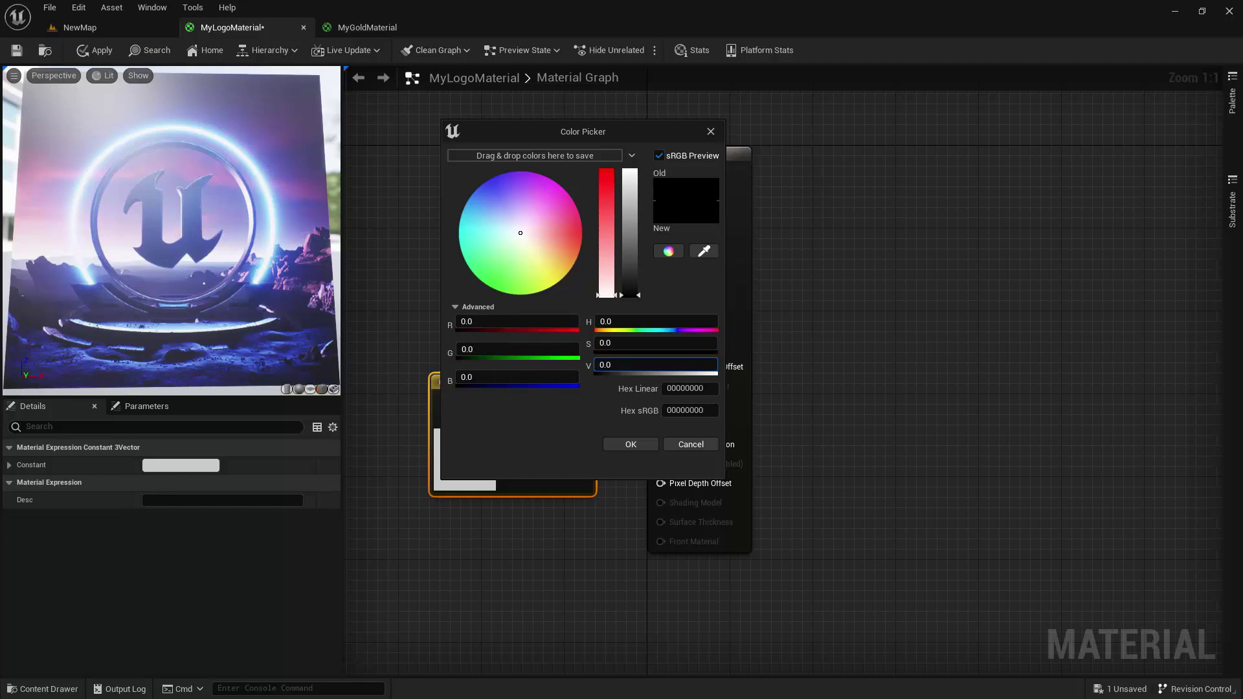
drag(612, 364, 715, 364)
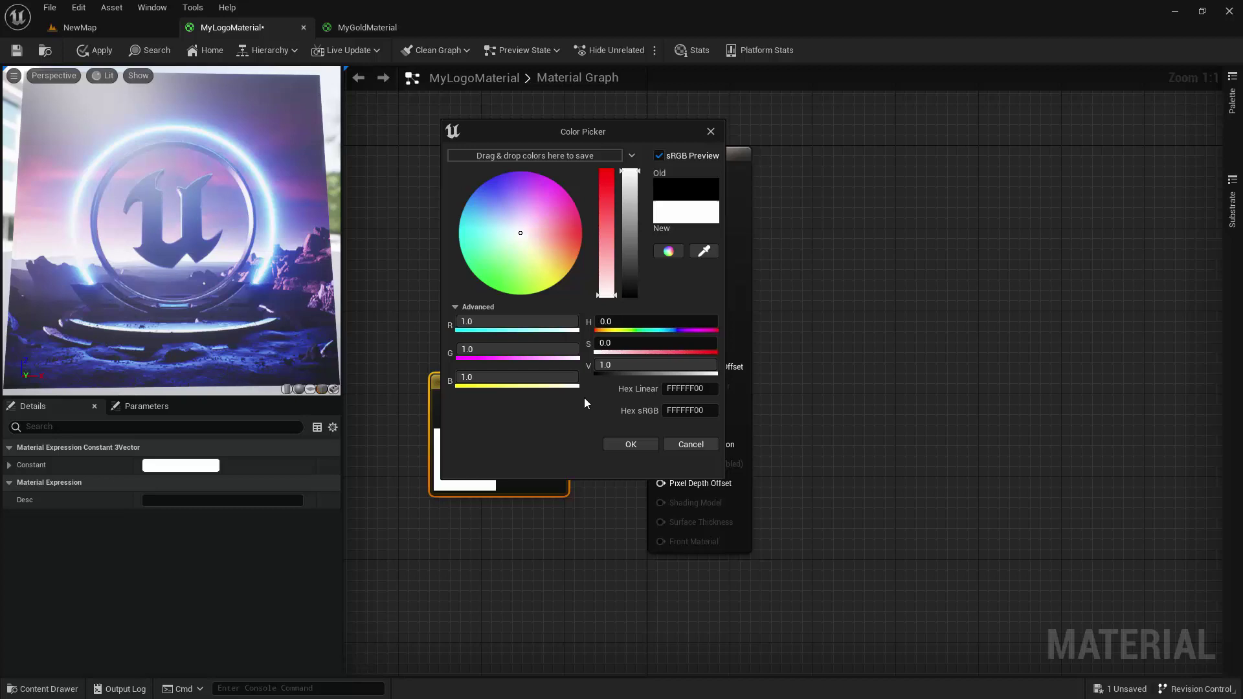
click(677, 444)
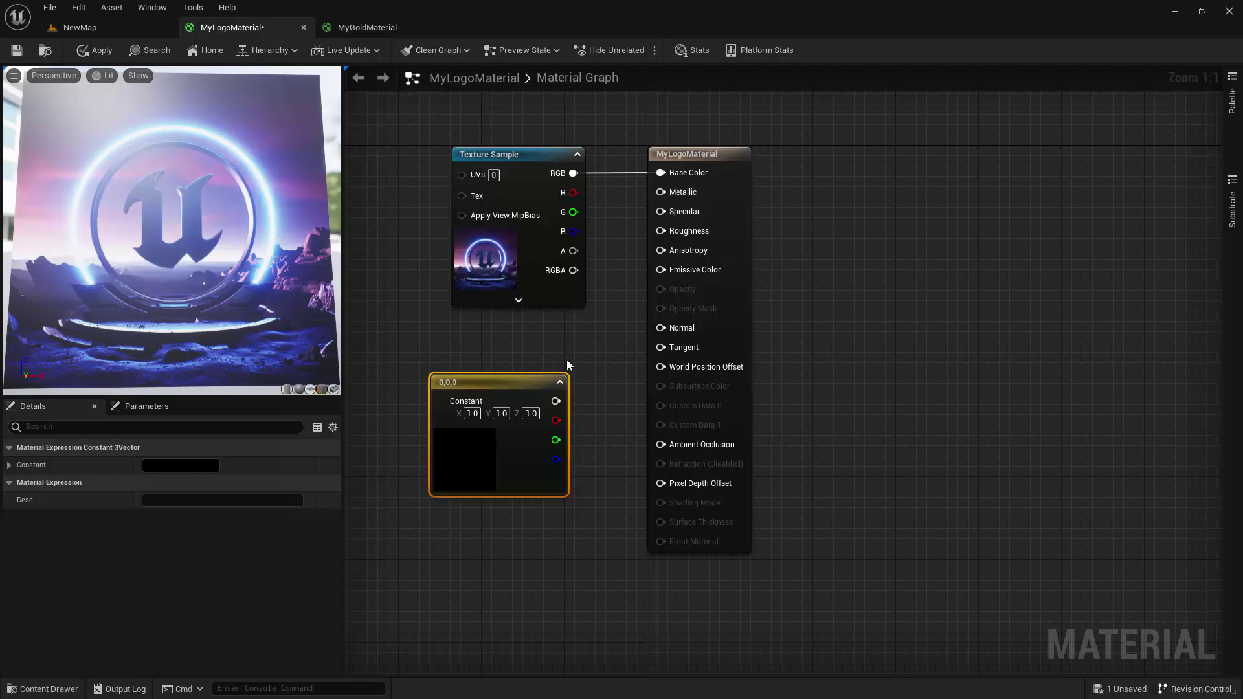
Step: Delete the Constant3Vector node from MyLogoMaterial's graph
key(Delete)
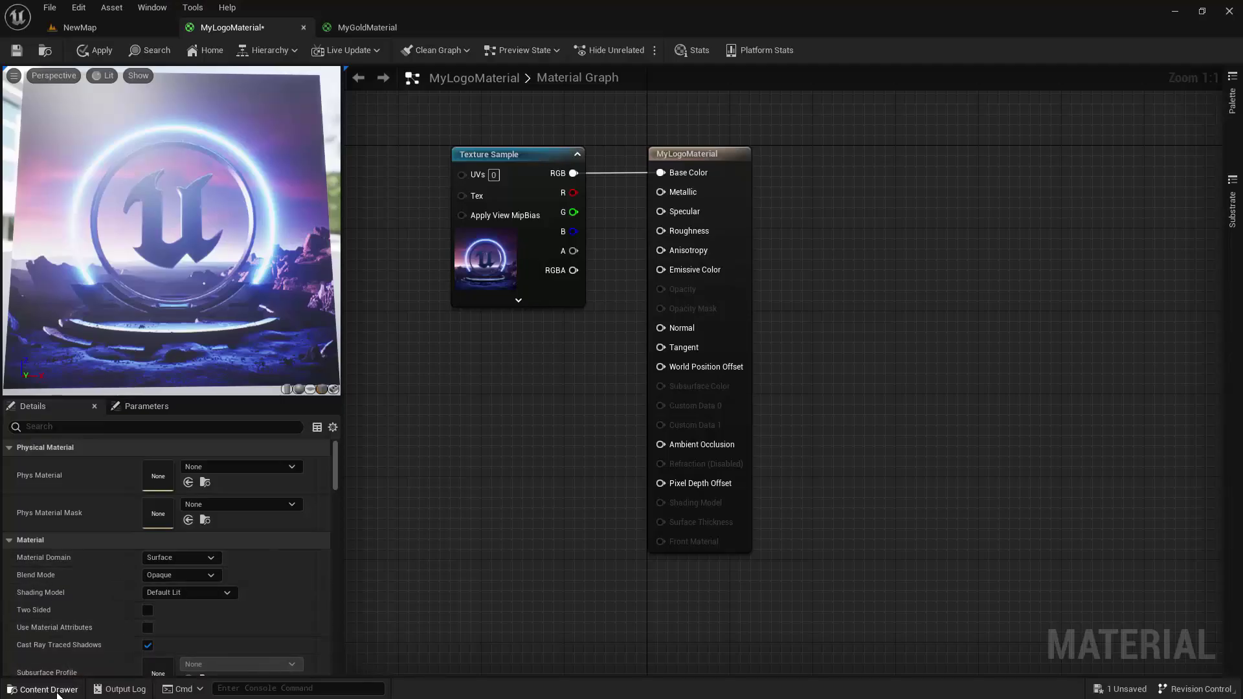
Step: Add logo-roughness-map to the graph as a second Texture Sample node
click(57, 694)
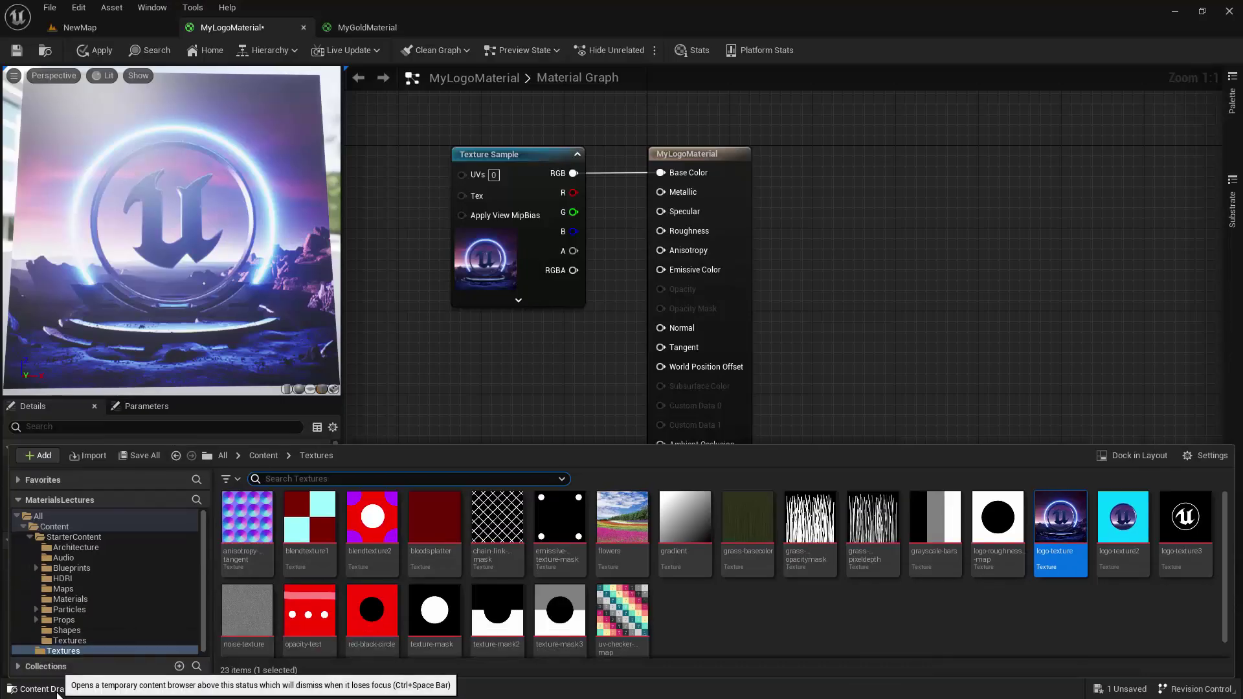
click(1010, 516)
drag(954, 503, 496, 351)
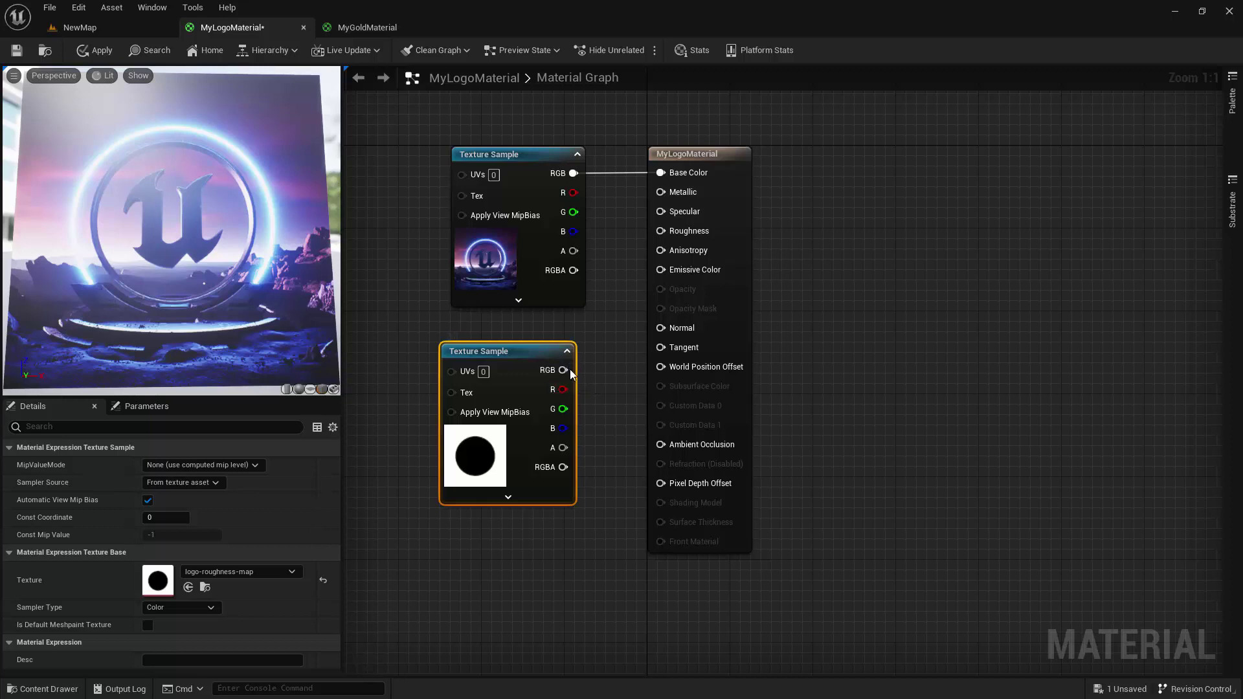
drag(565, 370, 661, 230)
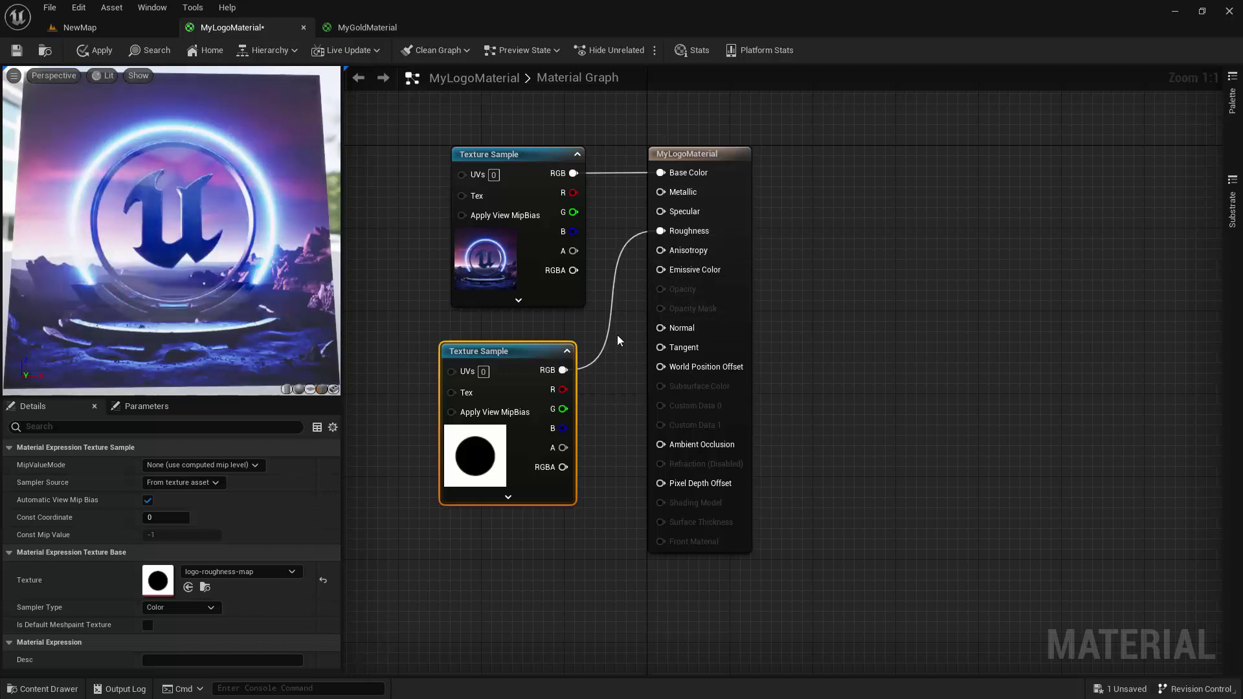
scroll(264, 323, up, 3)
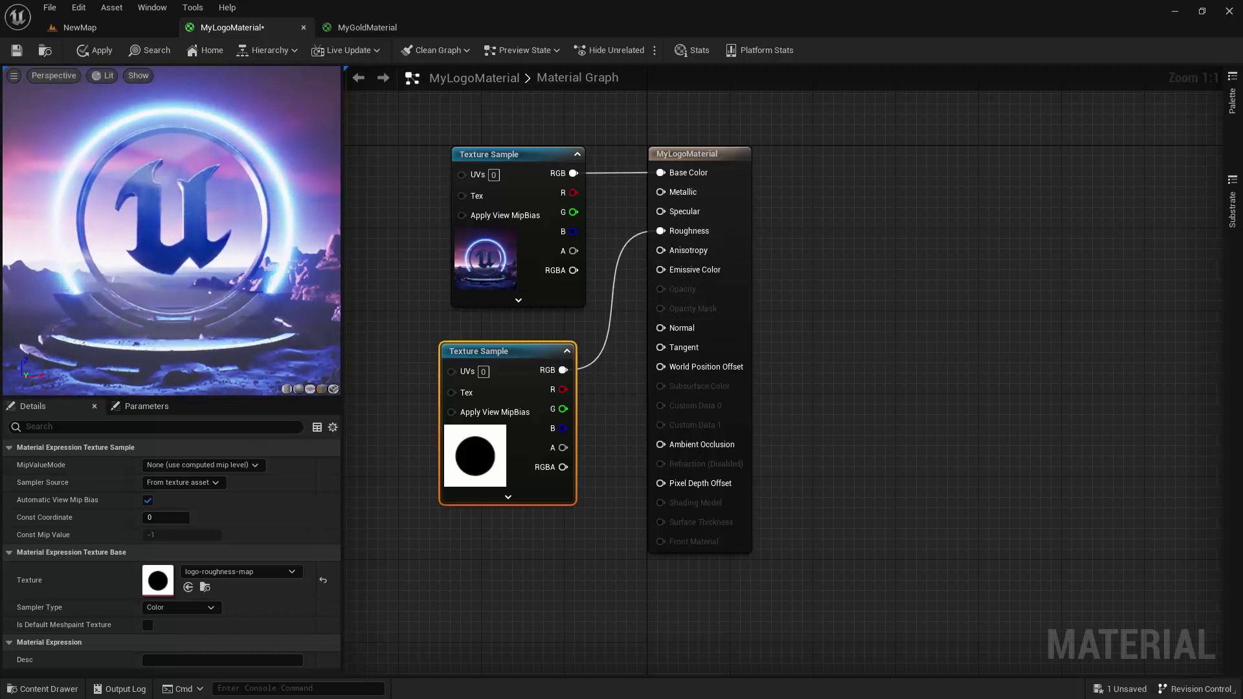
drag(264, 324, 296, 352)
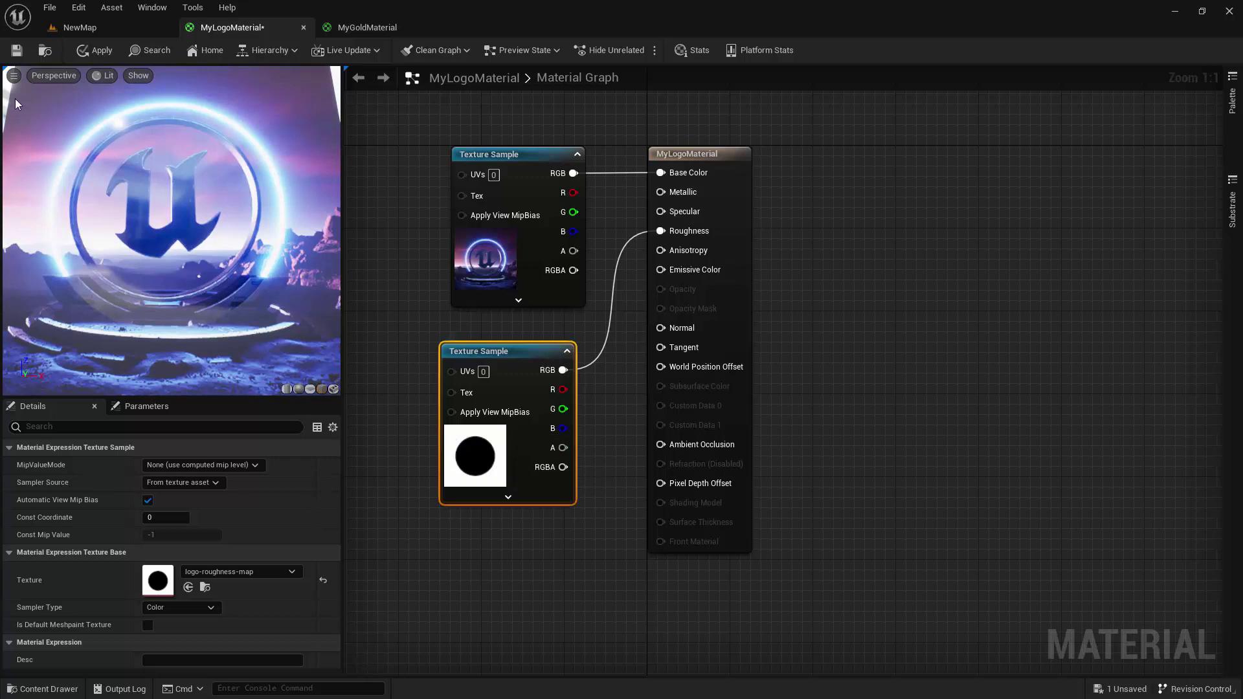
Step: Save MyLogoMaterial and return to the Content folder in the Content Drawer
click(16, 51)
click(43, 689)
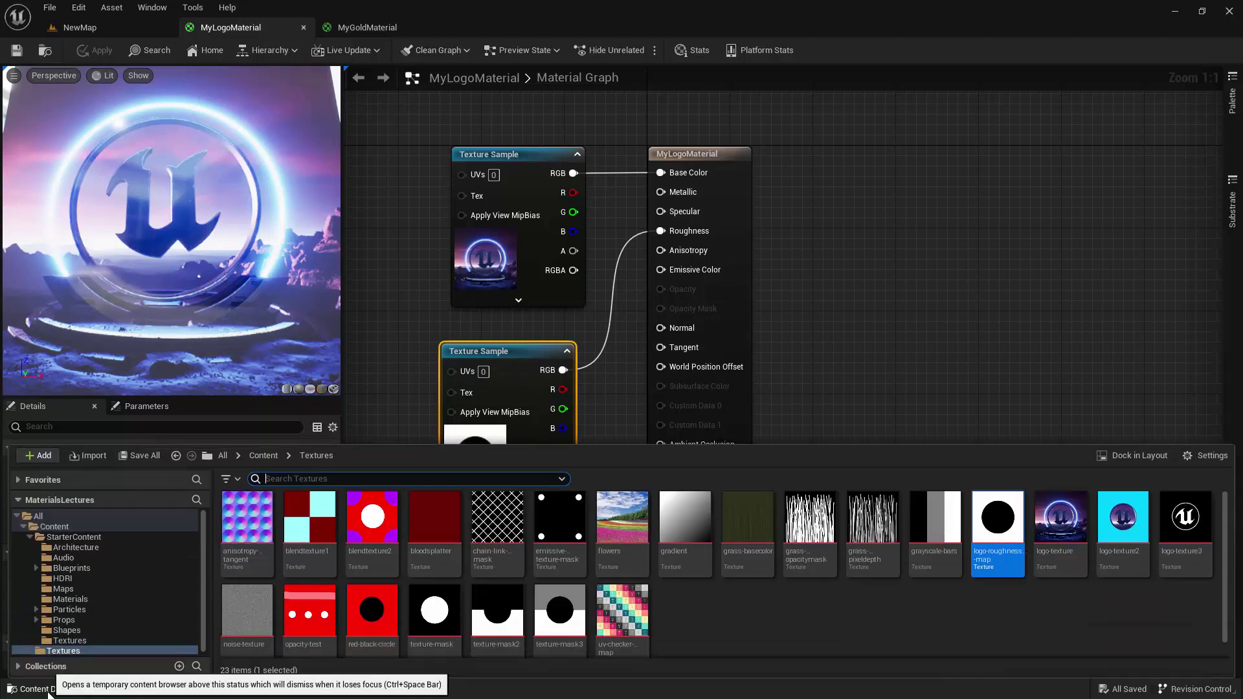
click(54, 526)
Step: Create a new Material in Content named MyRoughnessMaterial
right_click(627, 584)
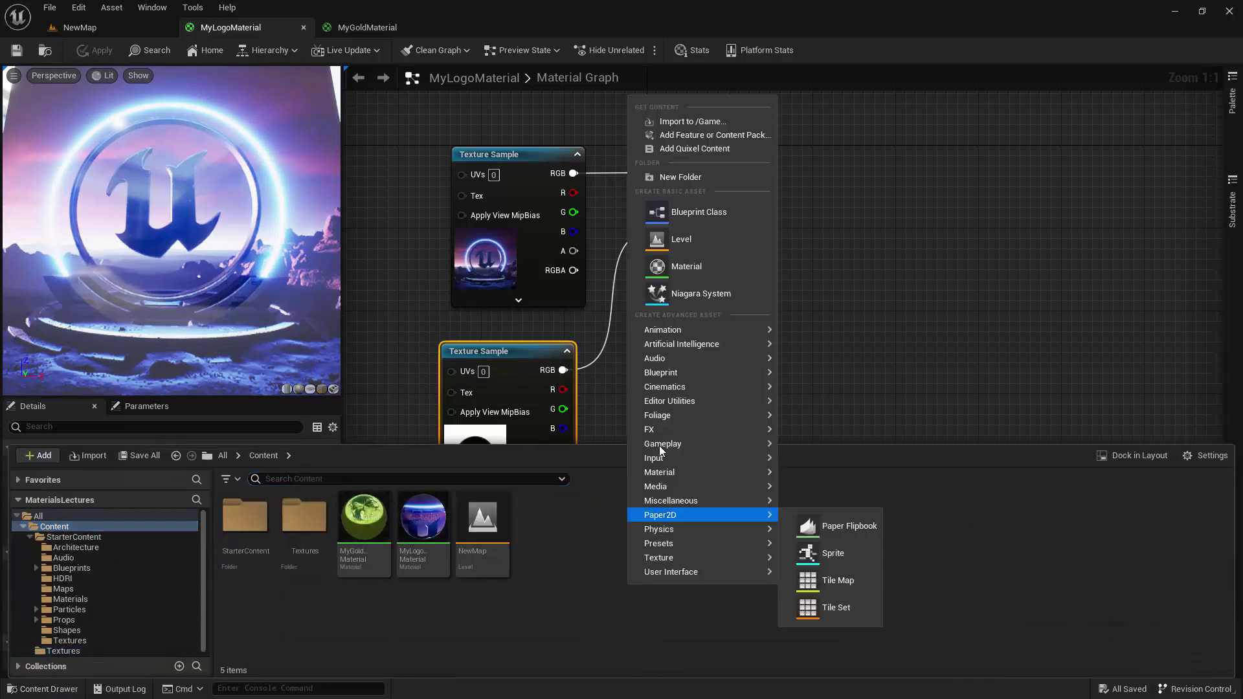
click(685, 266)
text(MyRoughne)
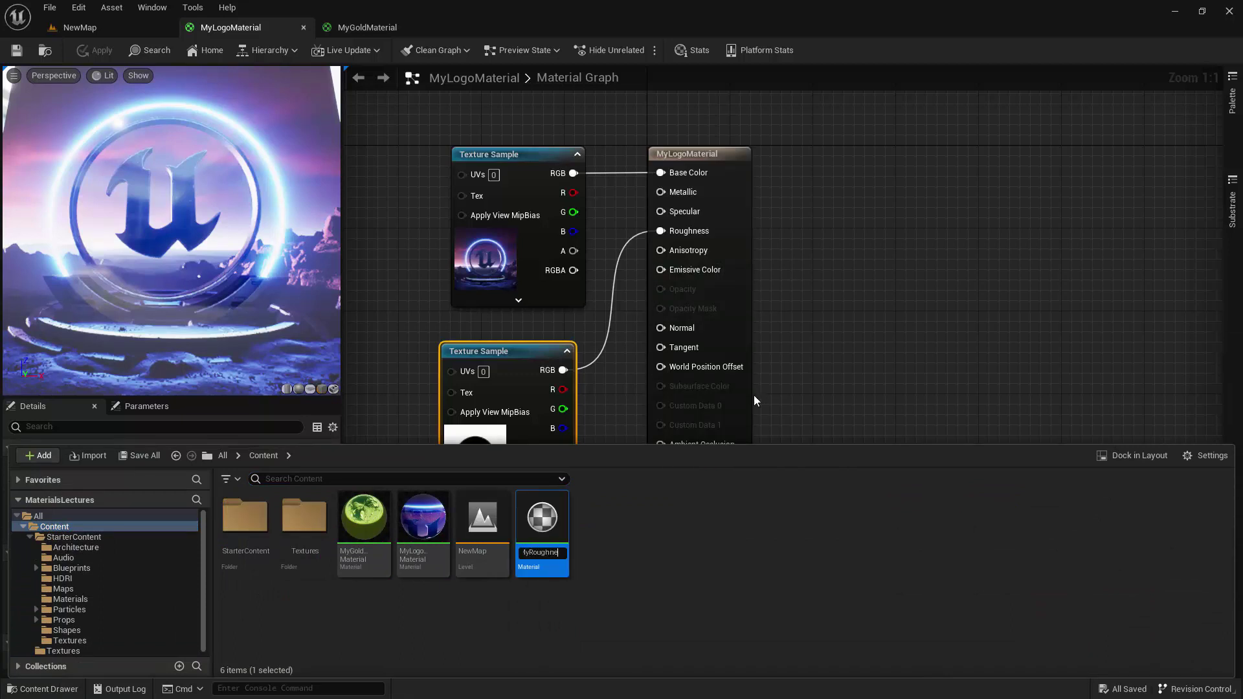
text(ss.. Material)
key(Return)
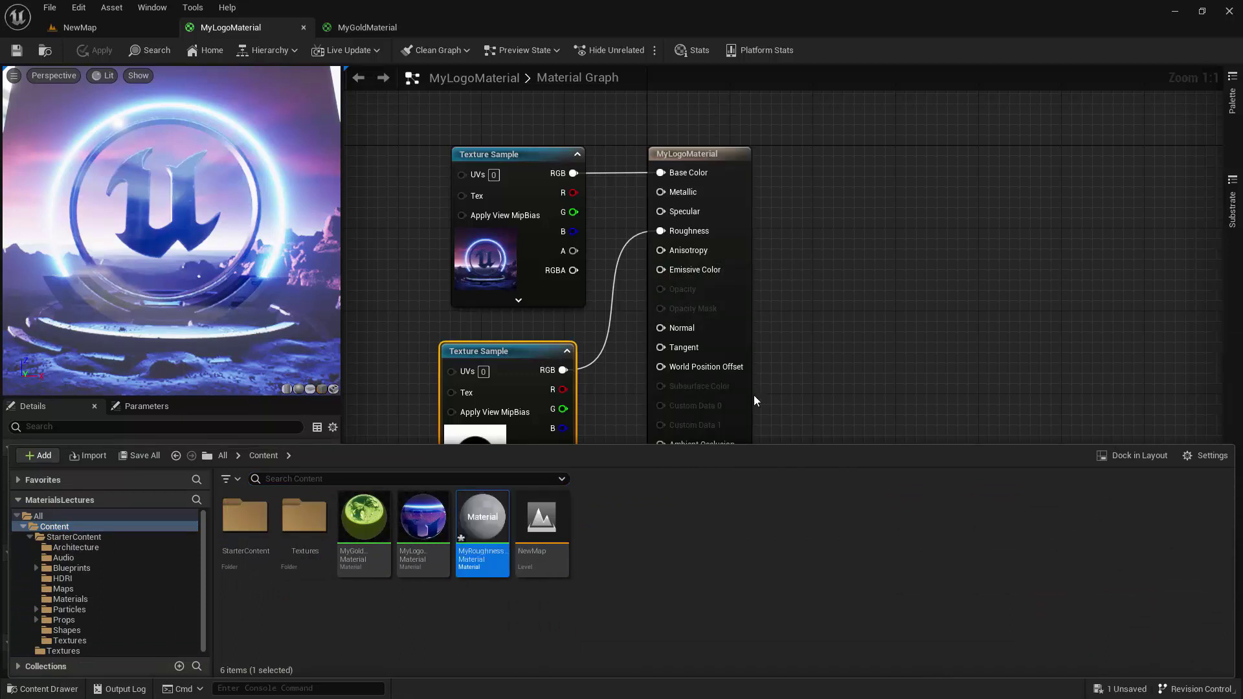
Step: Open MyRoughnessMaterial and add a Constant3Vector node wired into Base Color
double_click(484, 515)
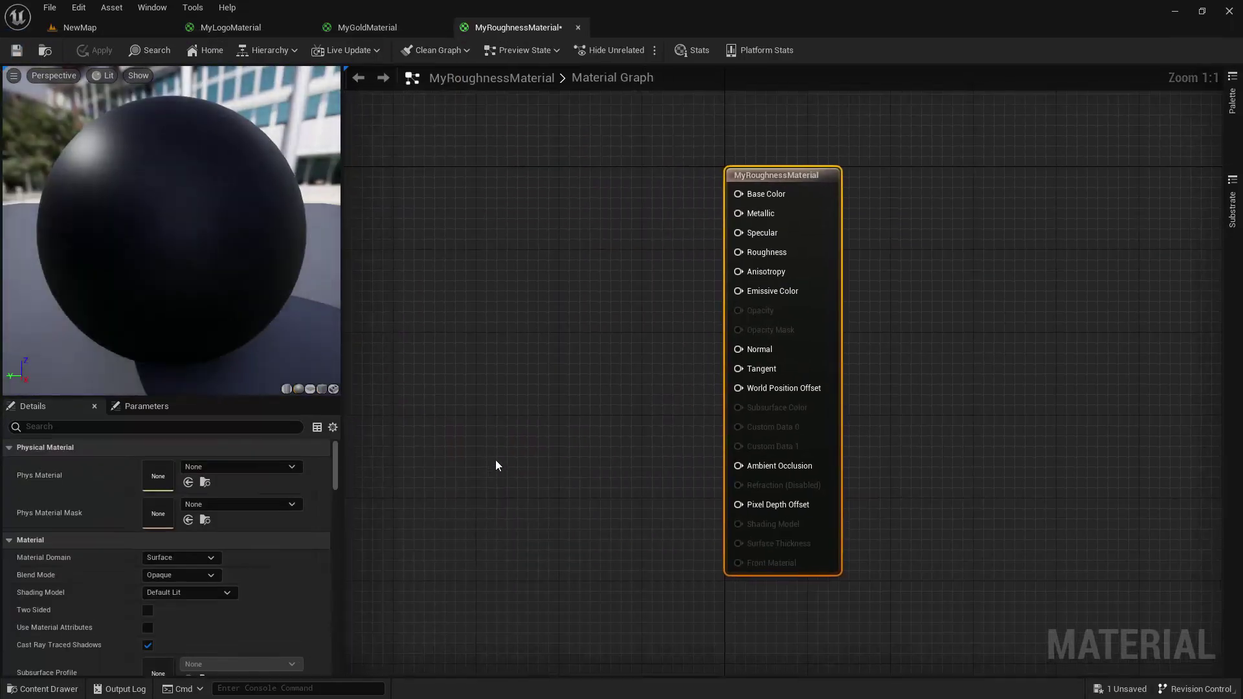
click(461, 205)
click(460, 206)
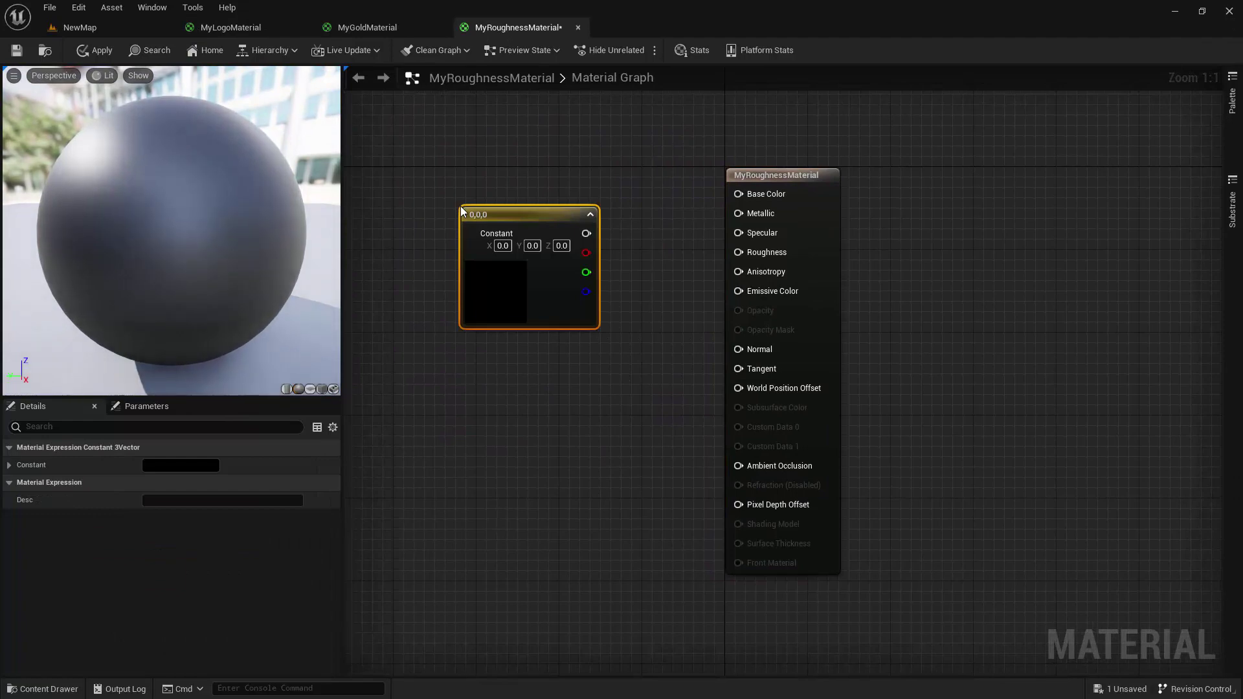
drag(585, 234, 738, 194)
drag(560, 220, 599, 172)
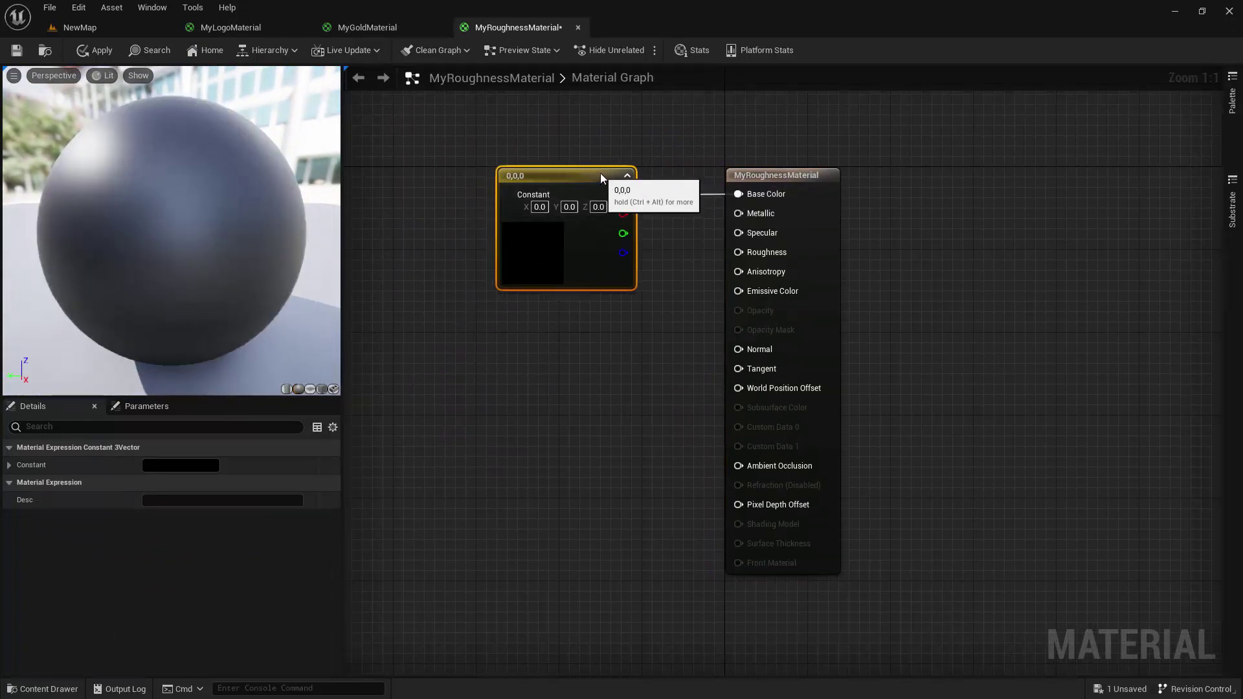
Step: Set the constant's colour to pure green (0, 1, 0)
double_click(532, 255)
drag(563, 484, 670, 484)
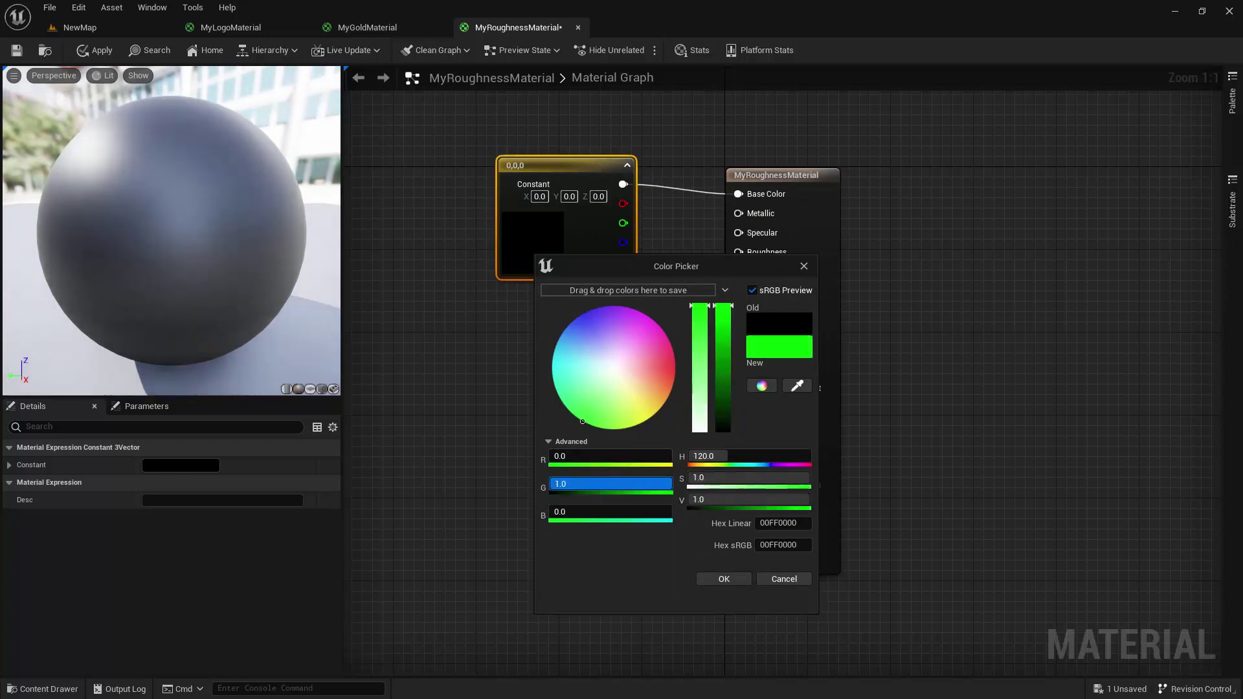
click(707, 576)
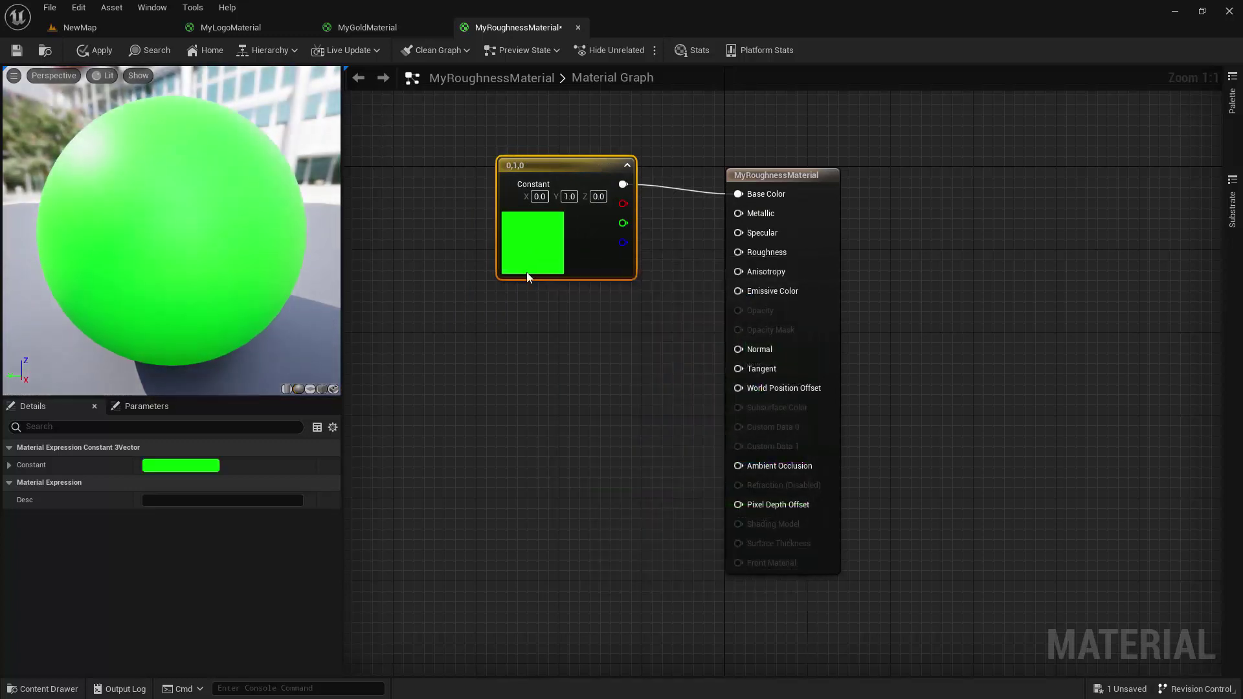
click(526, 402)
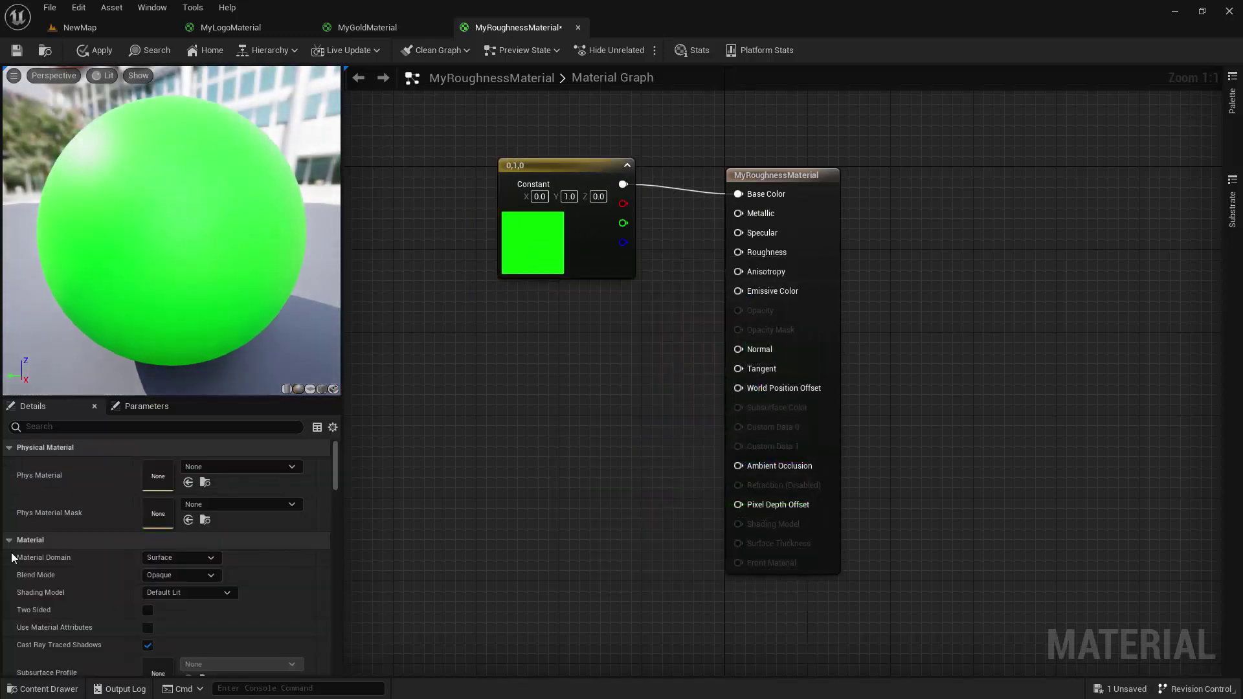
Step: Bring noise-texture from the Textures folder into the graph and feed its RGB into Roughness
click(45, 688)
click(62, 651)
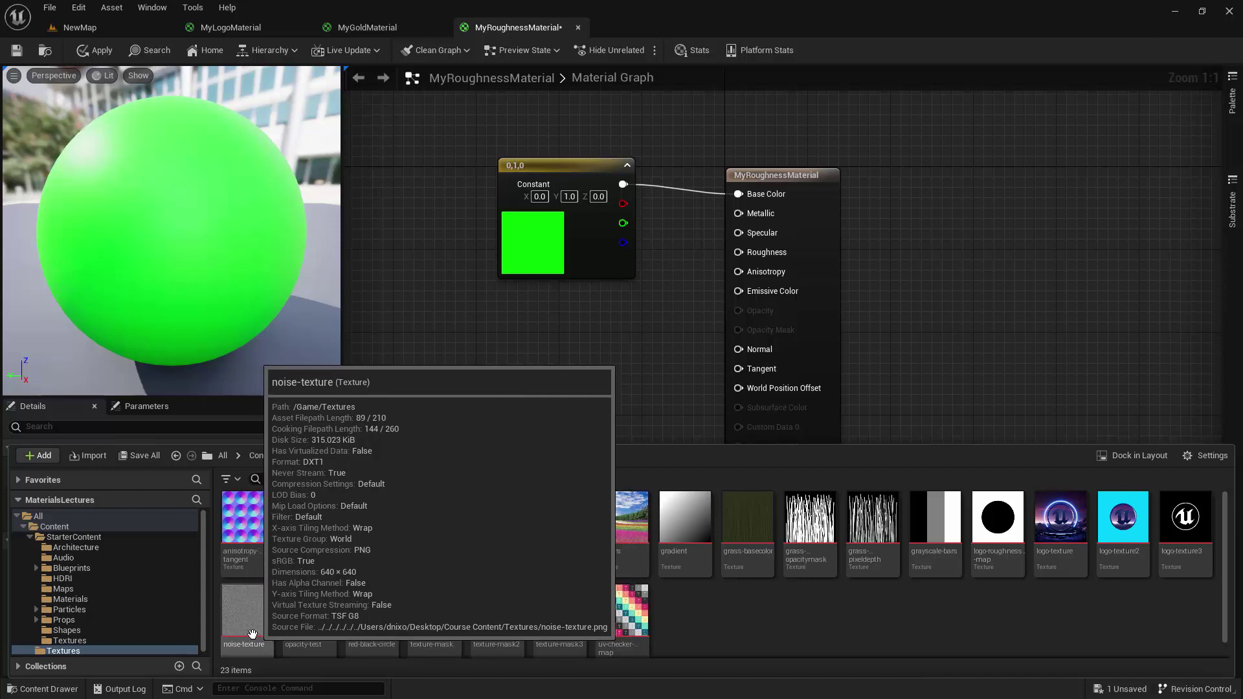
drag(272, 631, 534, 347)
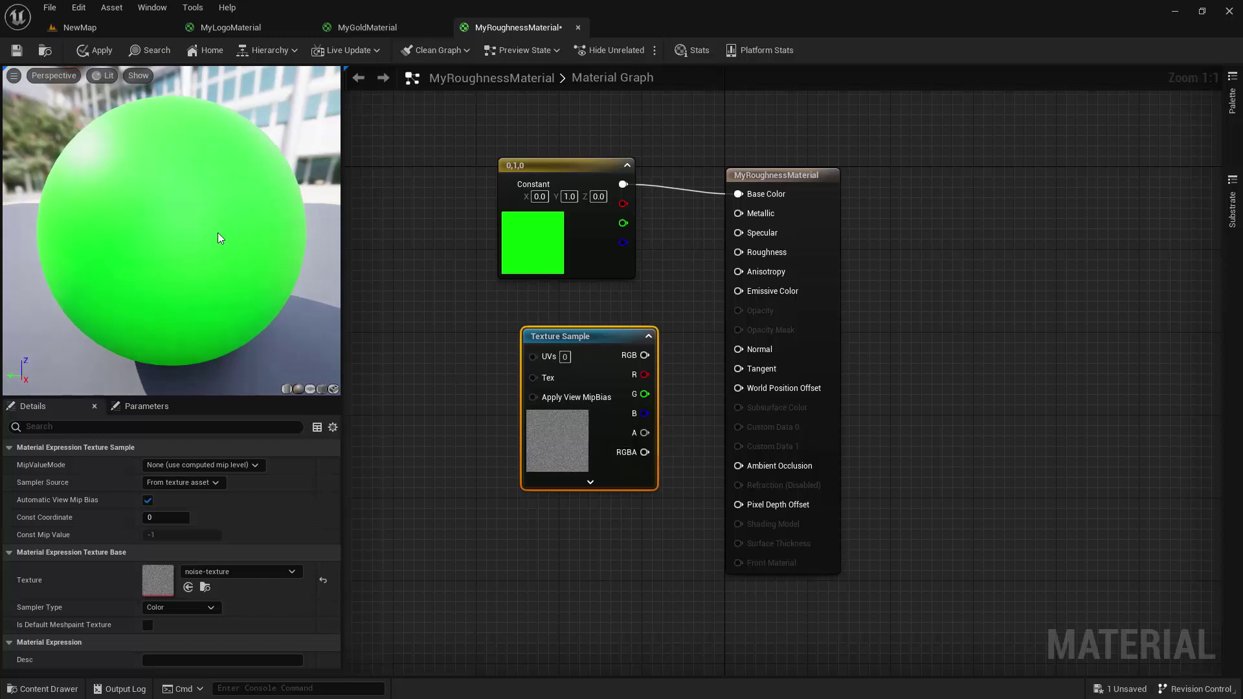
drag(585, 334, 741, 251)
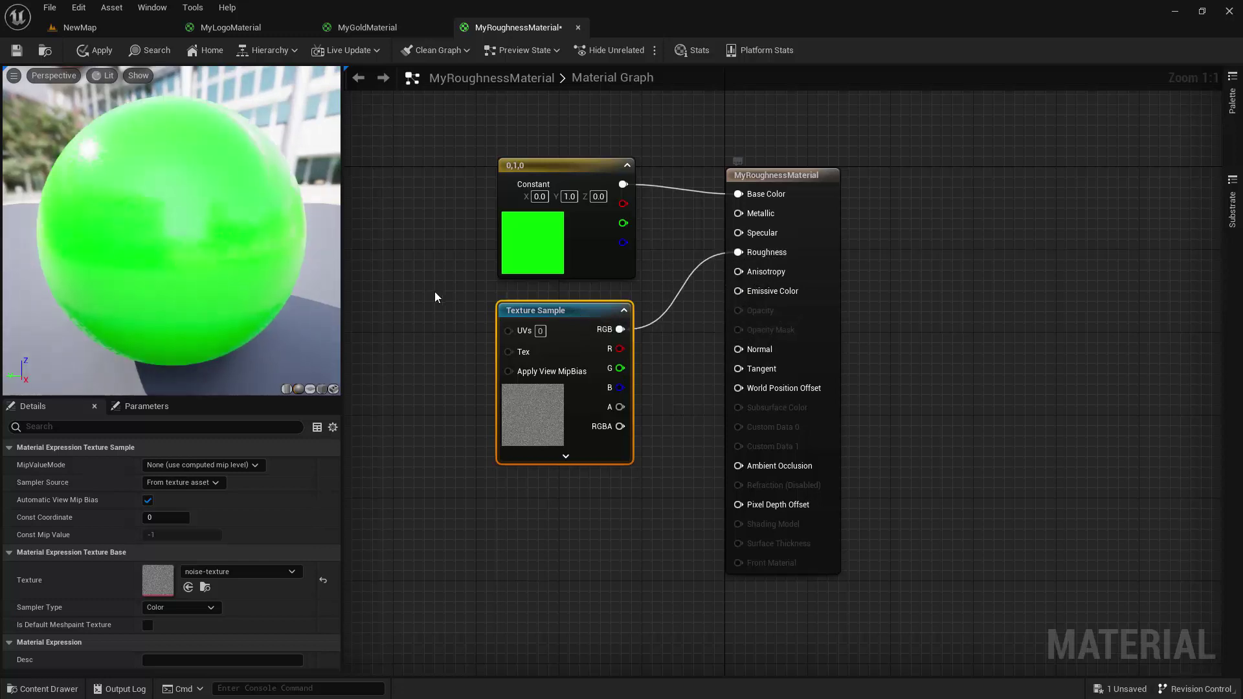
drag(230, 277, 214, 238)
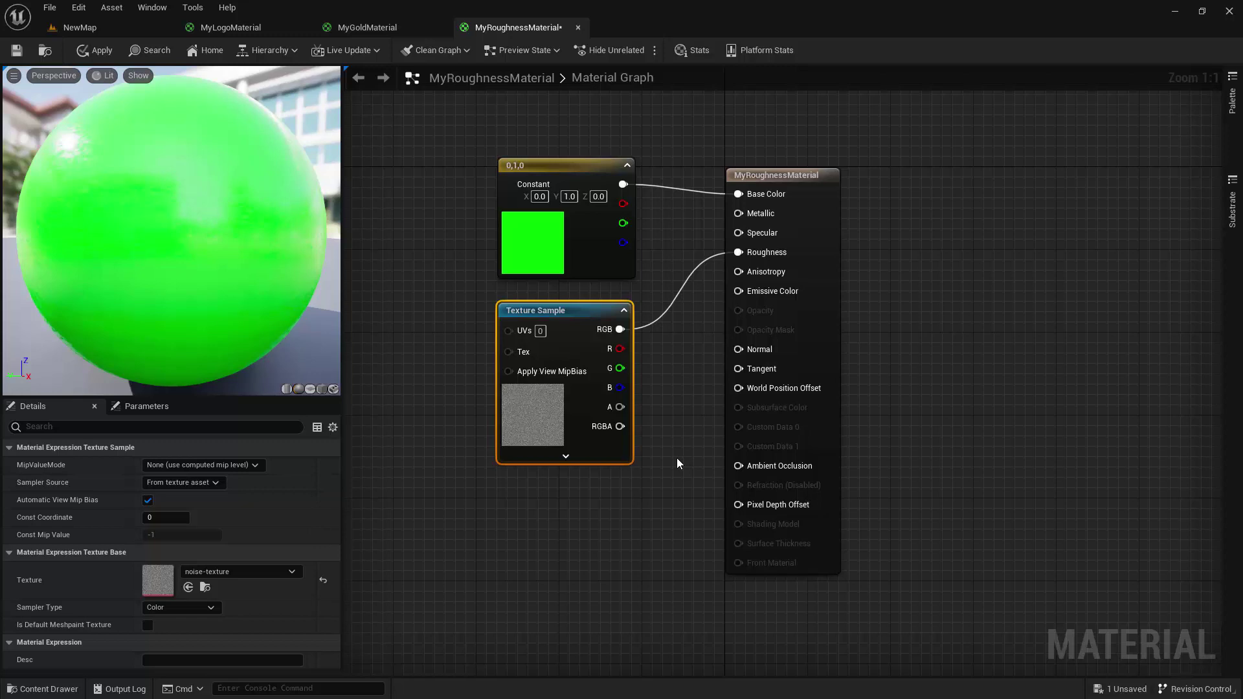
Step: Open logo-texture from the Content Drawer in its texture viewer, zoomed to 130%
click(45, 688)
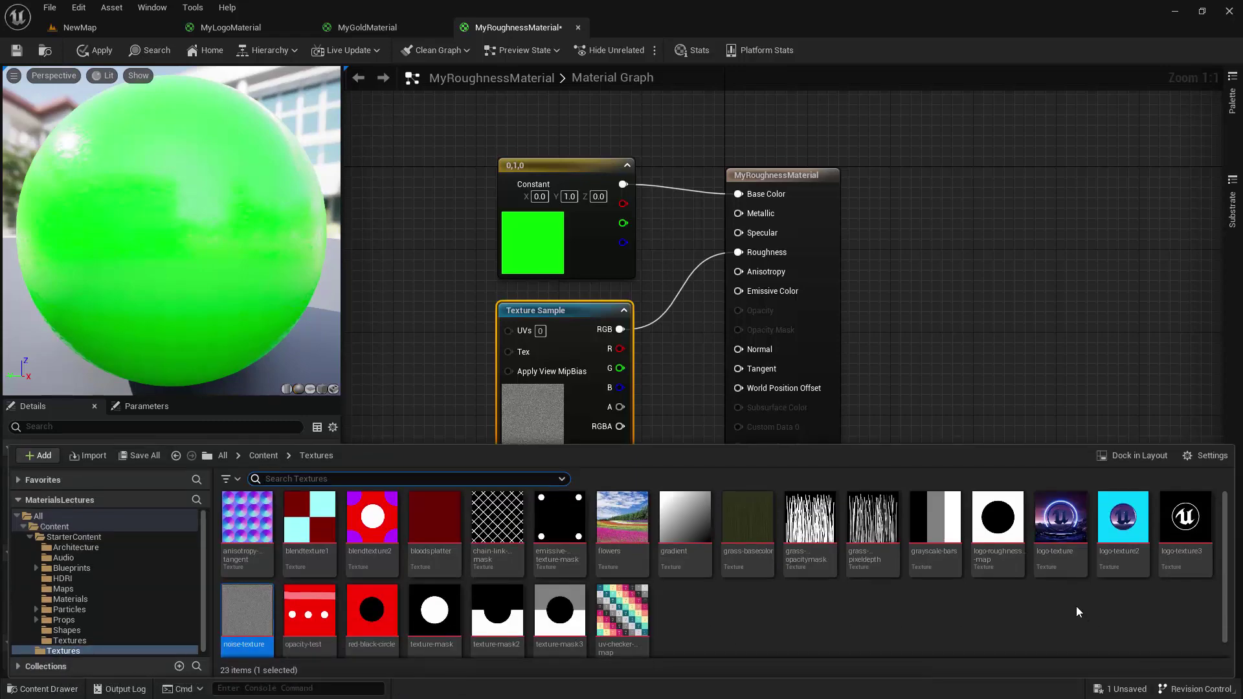
double_click(1057, 530)
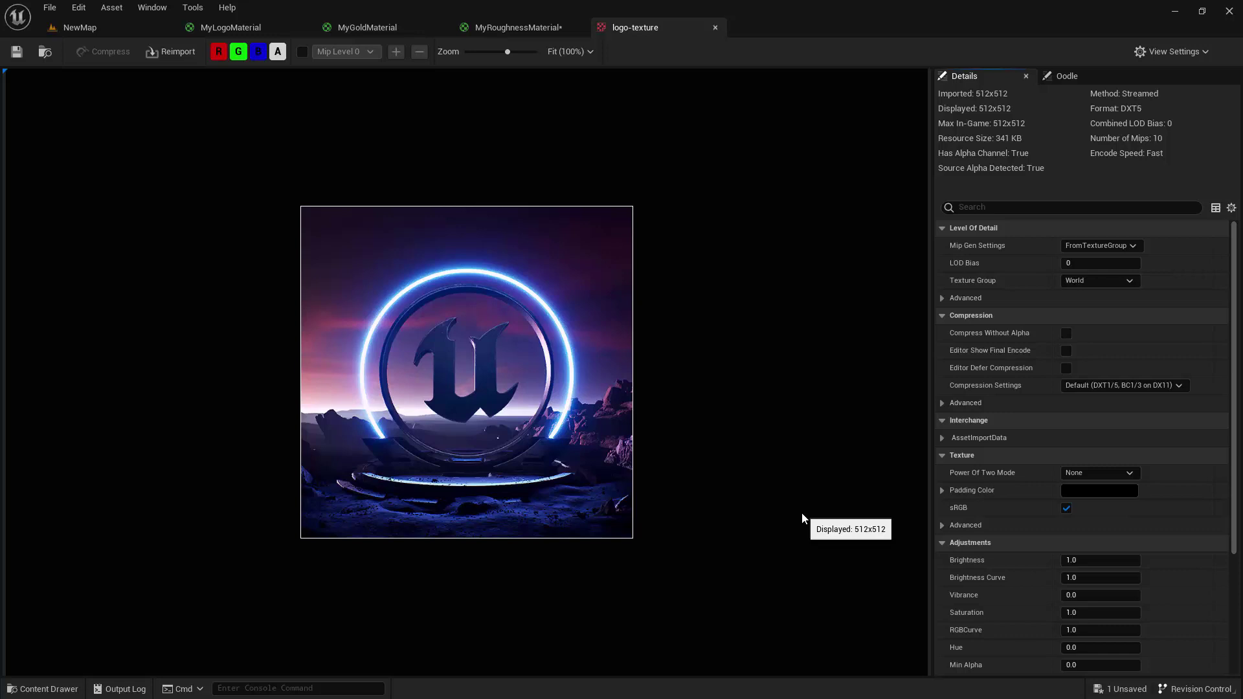
scroll(844, 546, down, 1)
scroll(846, 555, up, 1)
scroll(1111, 606, down, 3)
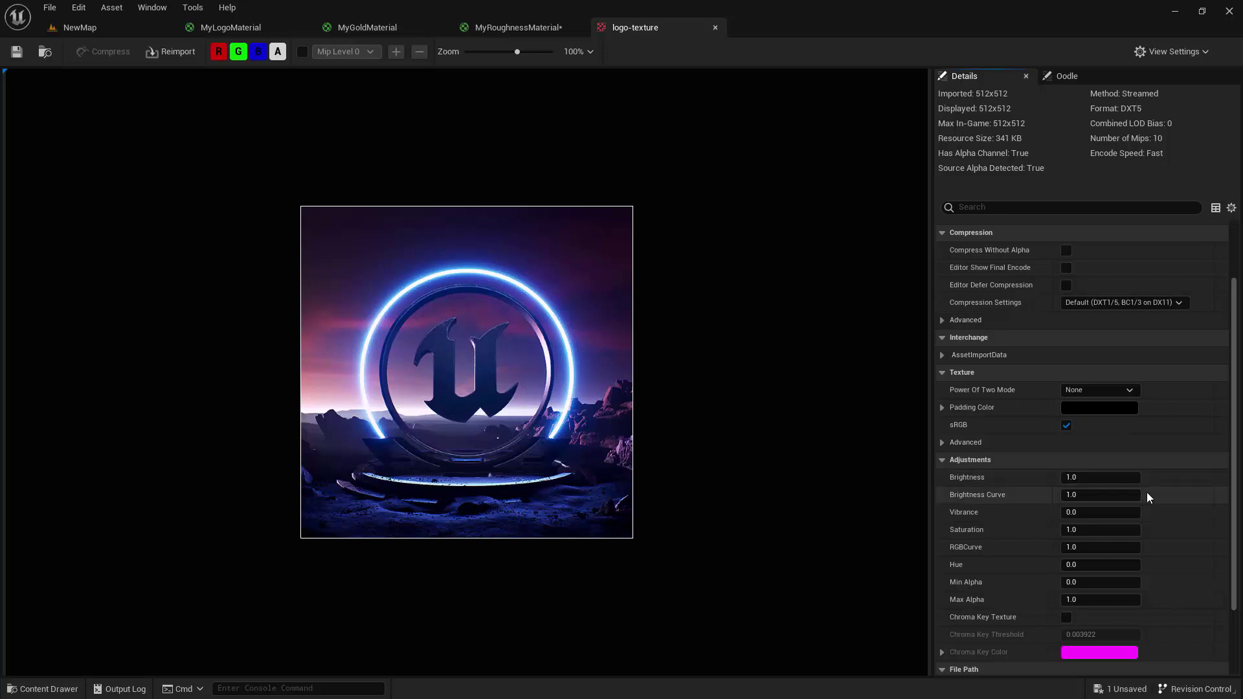
scroll(1147, 491, down, 3)
scroll(1147, 506, up, 5)
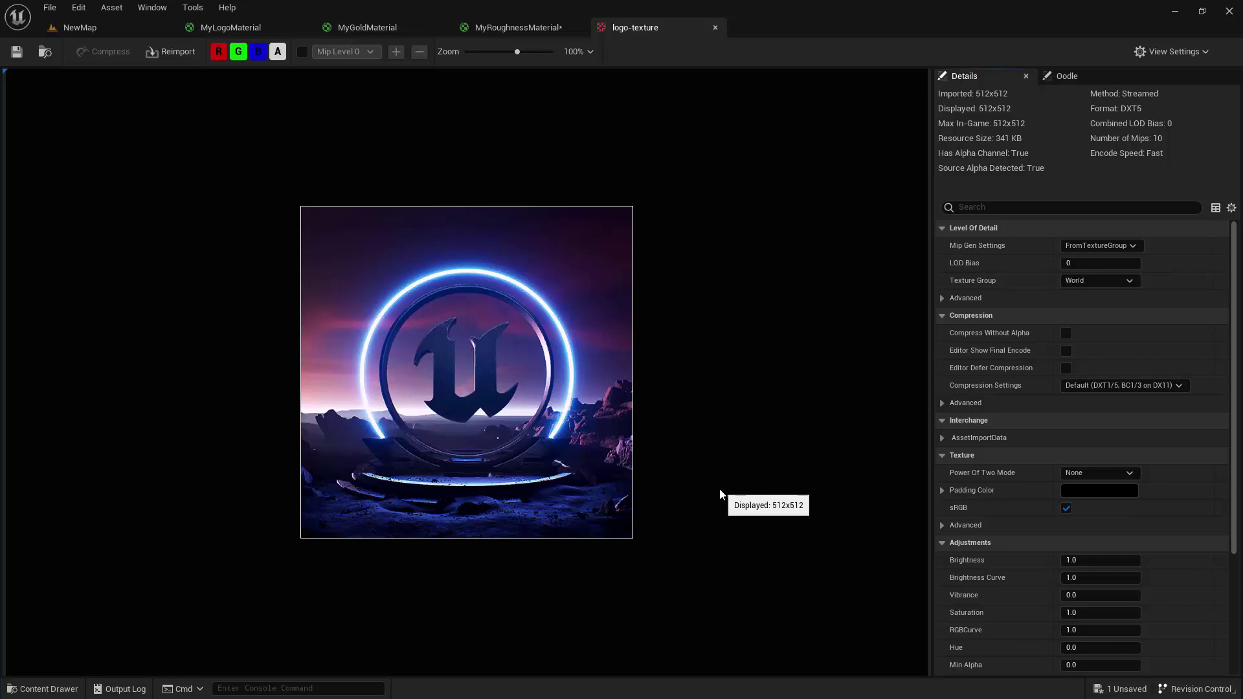
scroll(721, 495, up, 3)
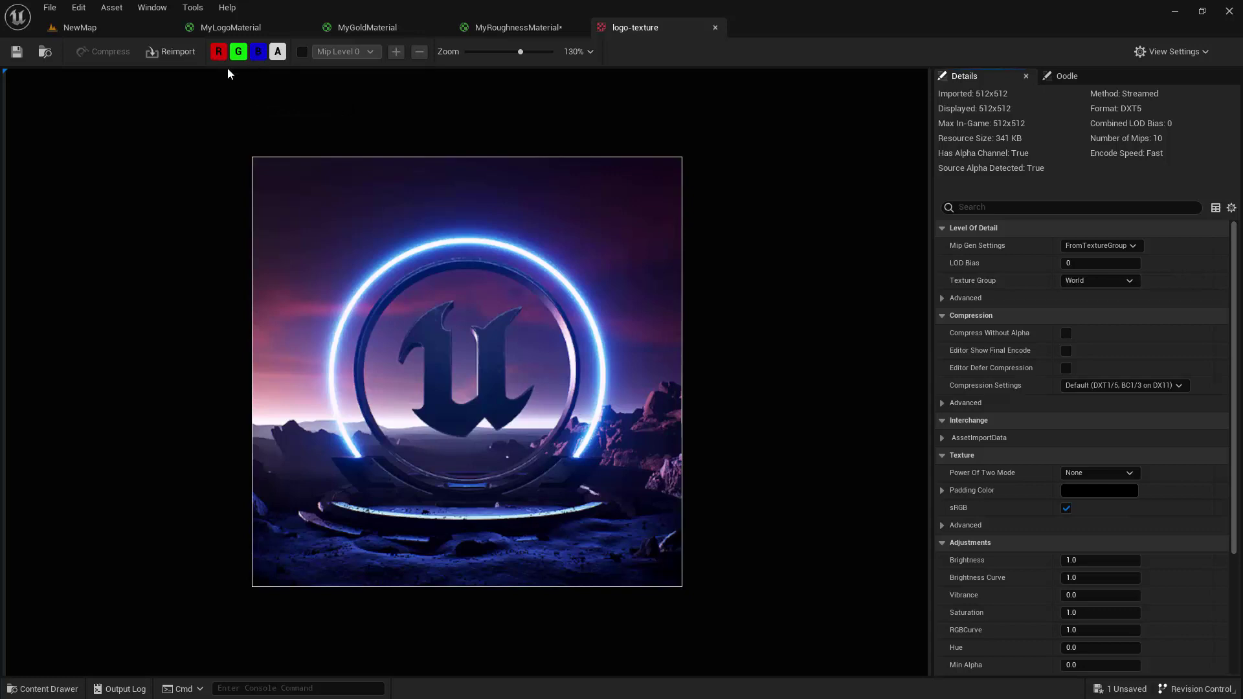
Step: Turn off the G and B channels of logo-texture, then return to the MyRoughnessMaterial tab
click(237, 52)
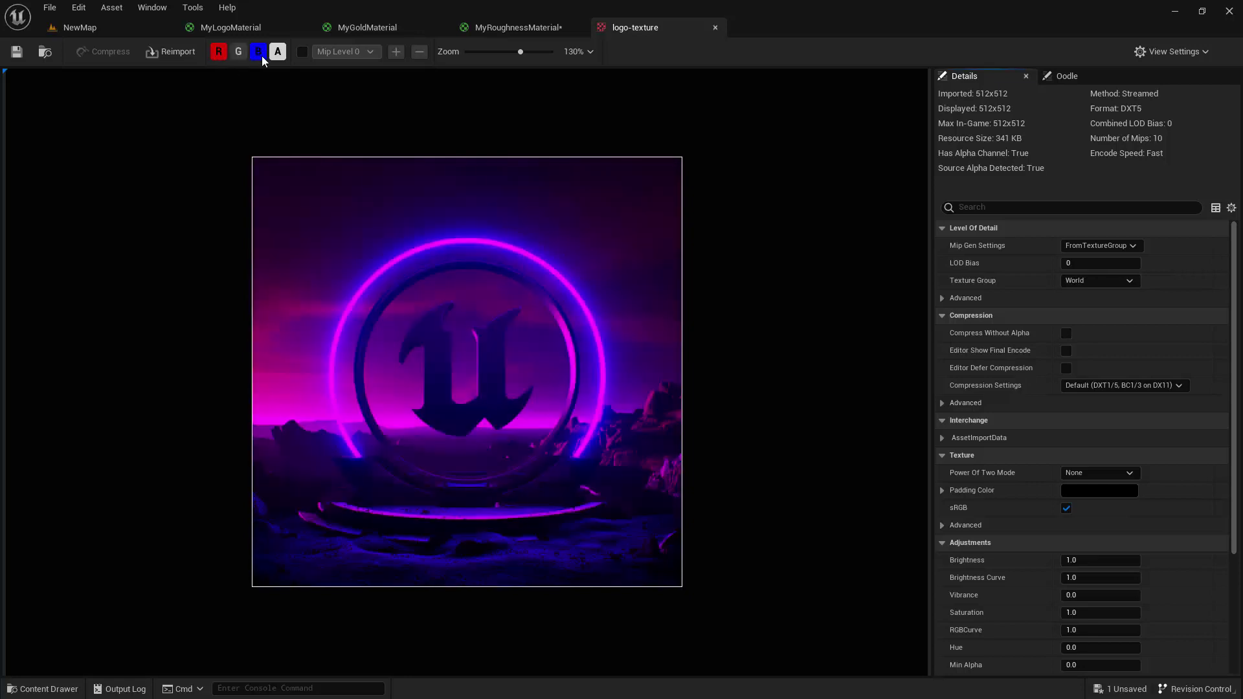
click(259, 53)
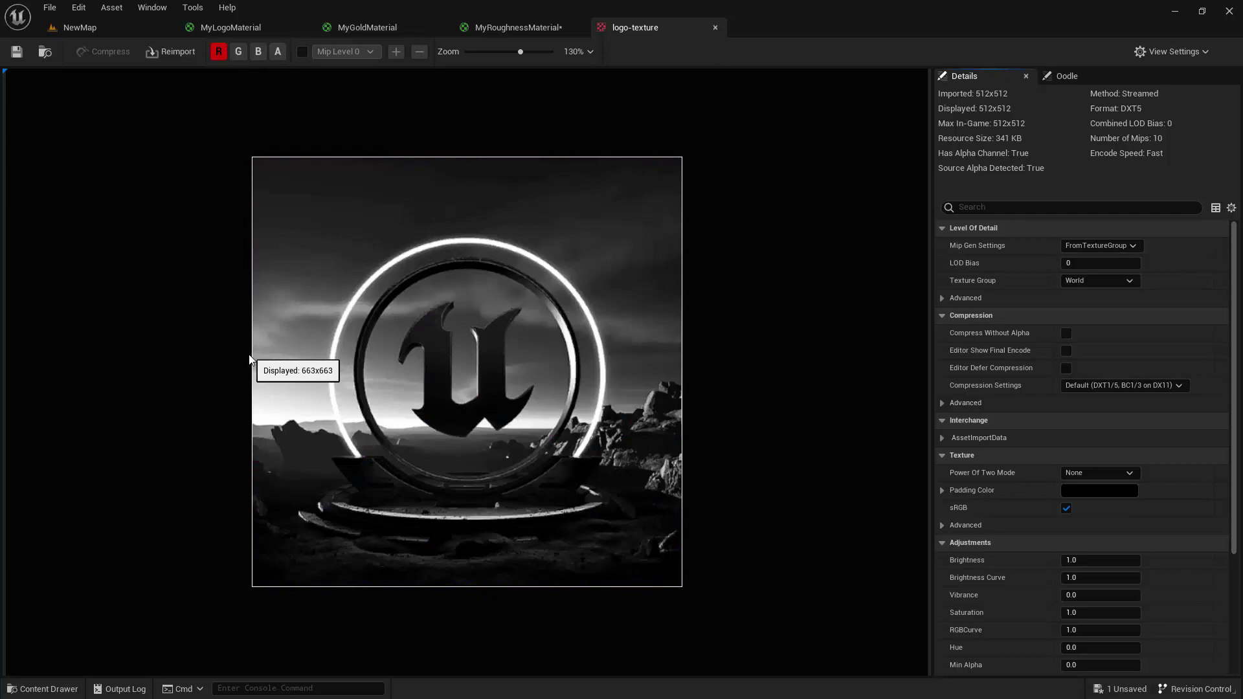
click(523, 29)
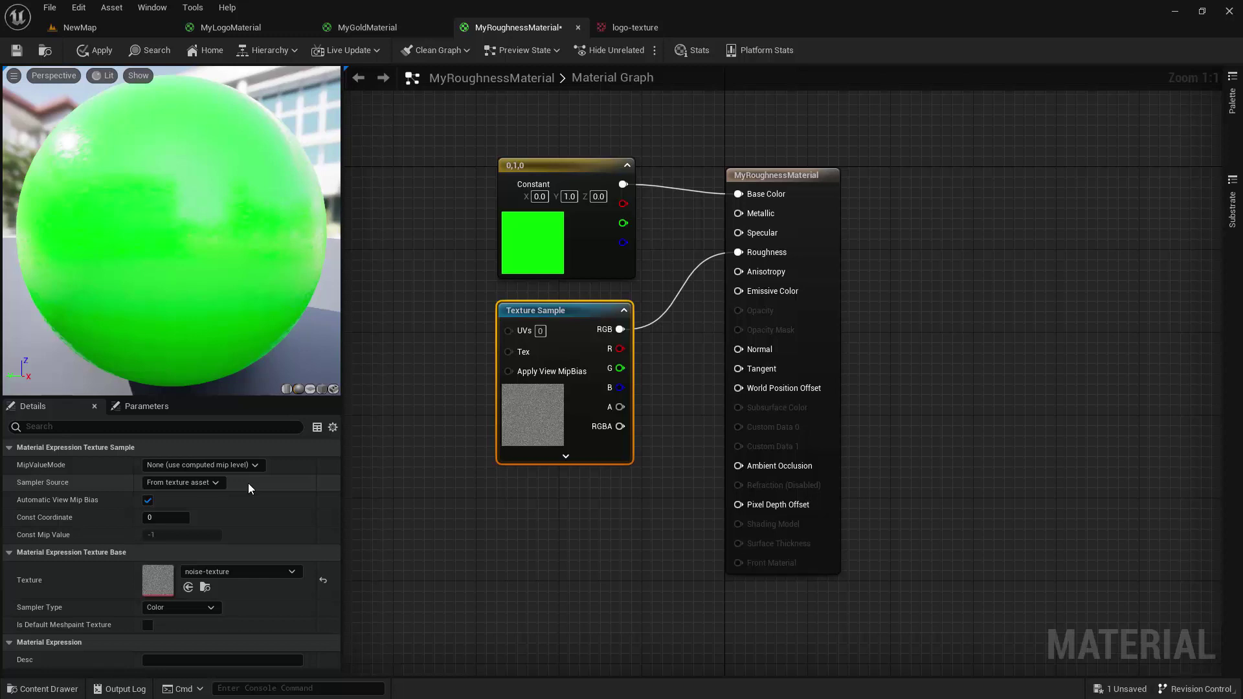
Step: Change the noise sample's Sampler Source from From texture asset to Shared: Wrap
click(217, 483)
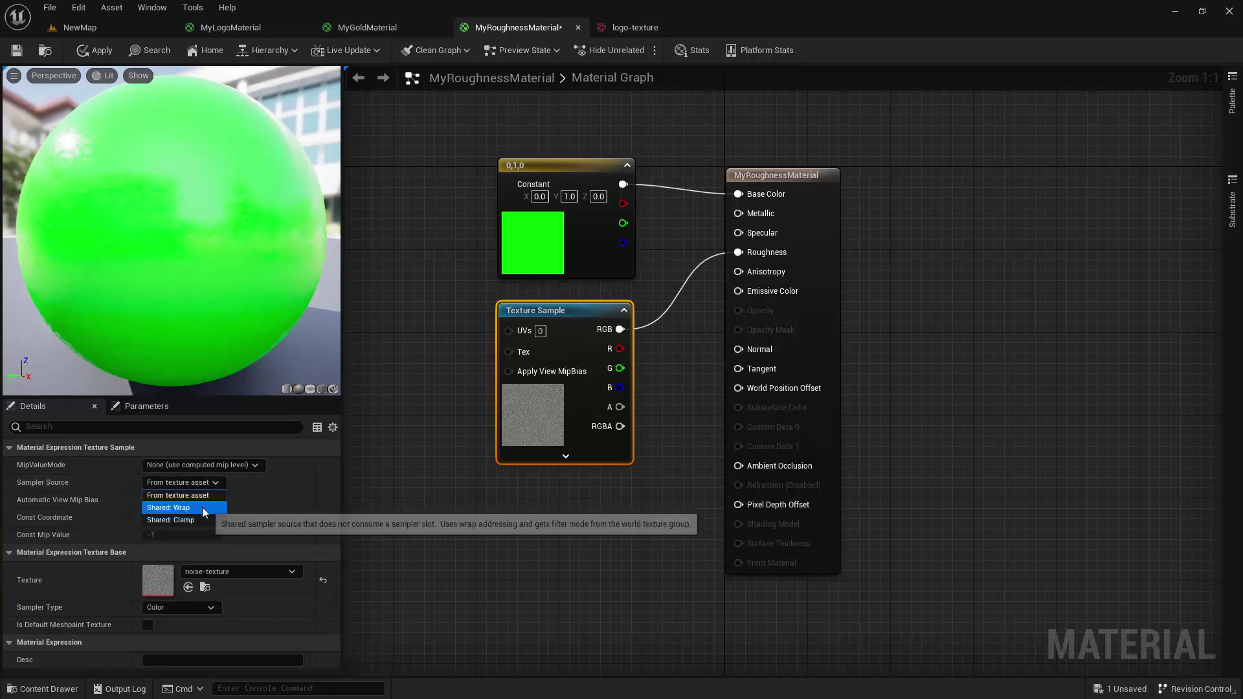
click(202, 507)
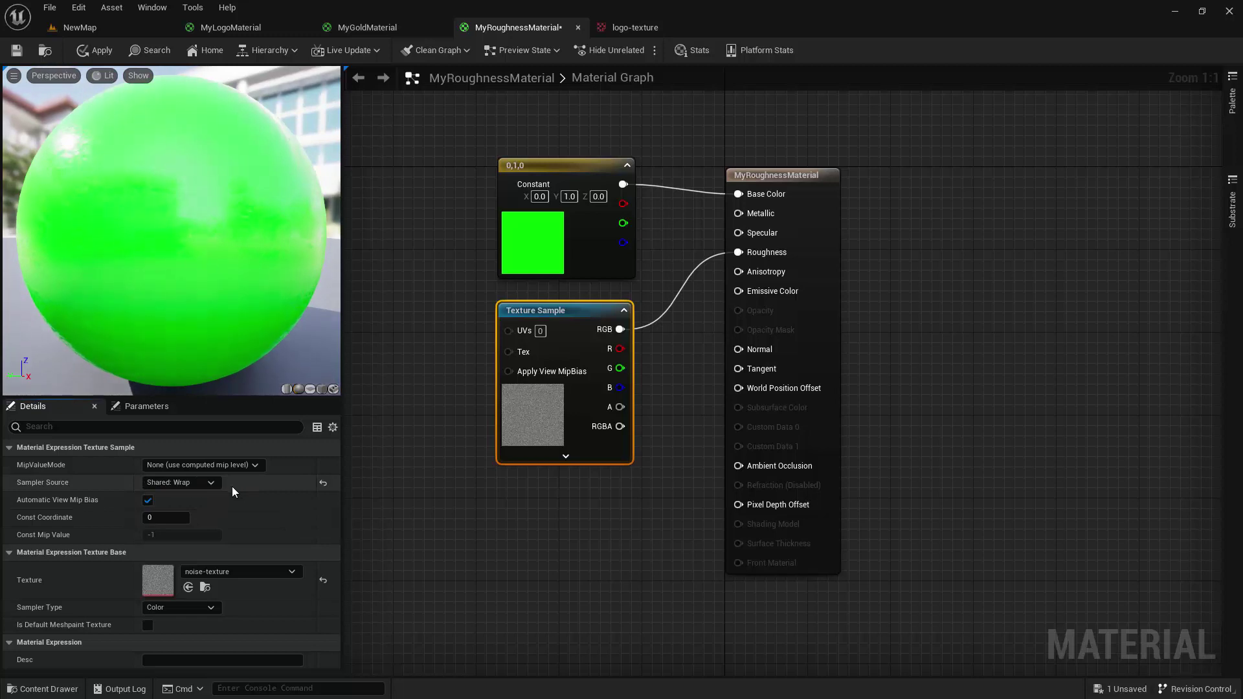